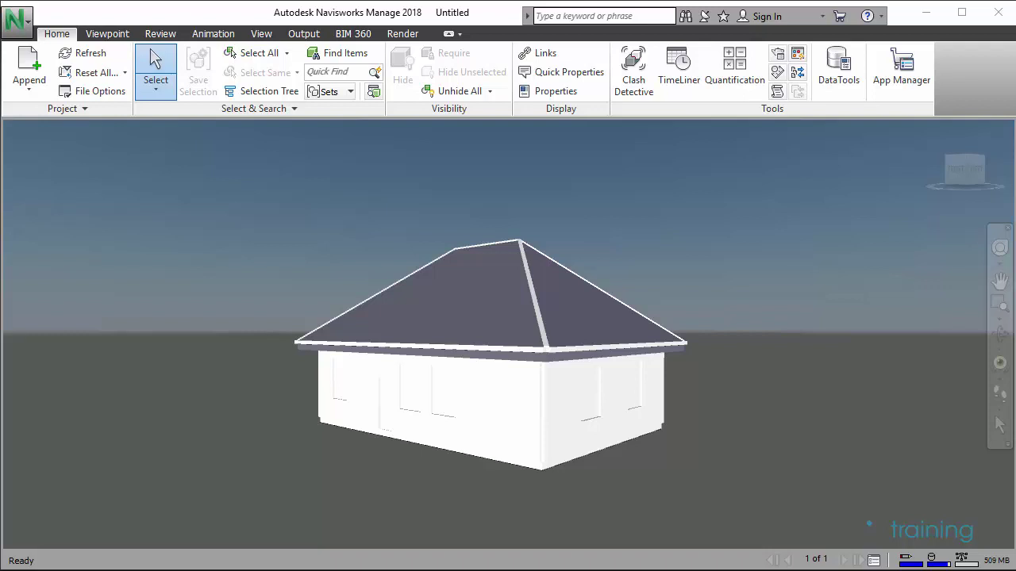
Show the Selection Tree, Sets, Properties, Find Items and Quantification windows for the house model.
{"action": "middle_click_drag", "start_coordinate": [834, 247], "coordinate": [529, 360], "text": "shift"}
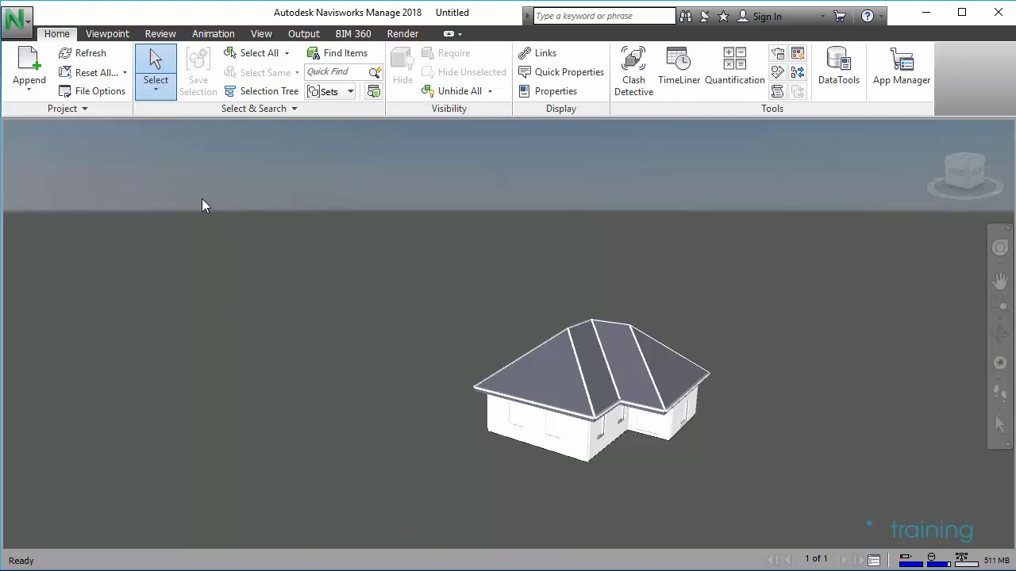
{"action": "left_click", "coordinate": [255, 92]}
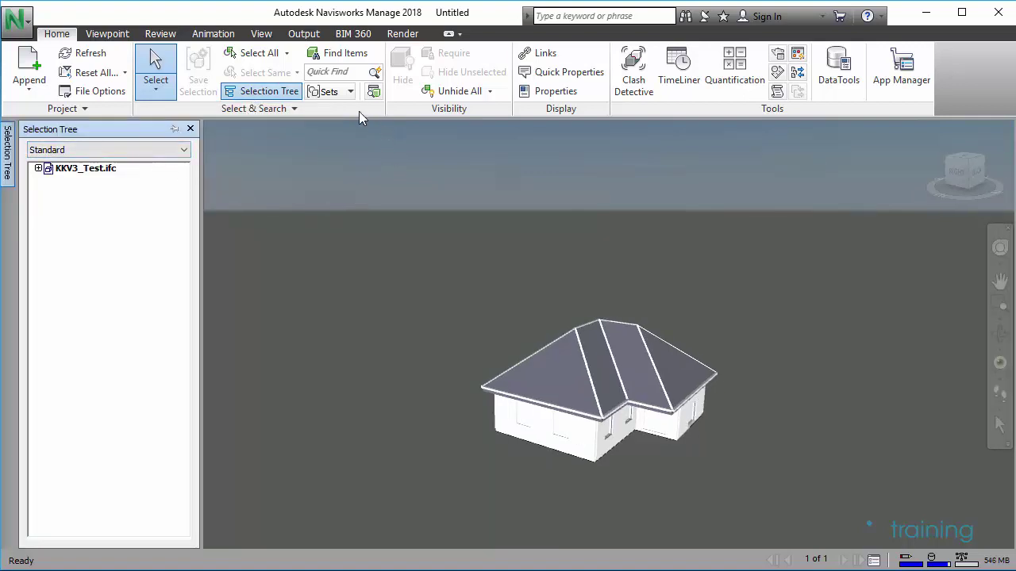
{"action": "left_click", "coordinate": [340, 92]}
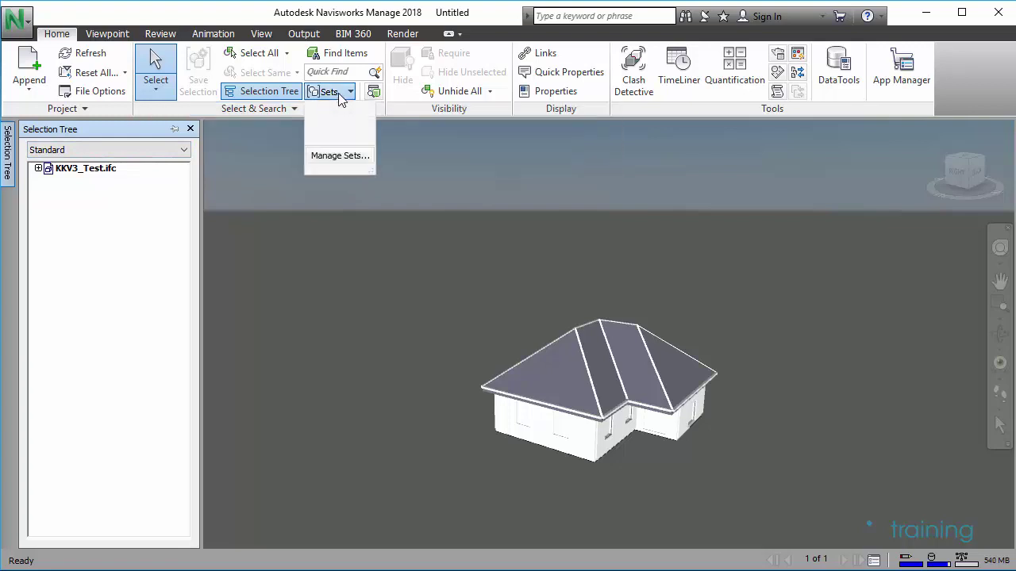
{"action": "left_click", "coordinate": [340, 156]}
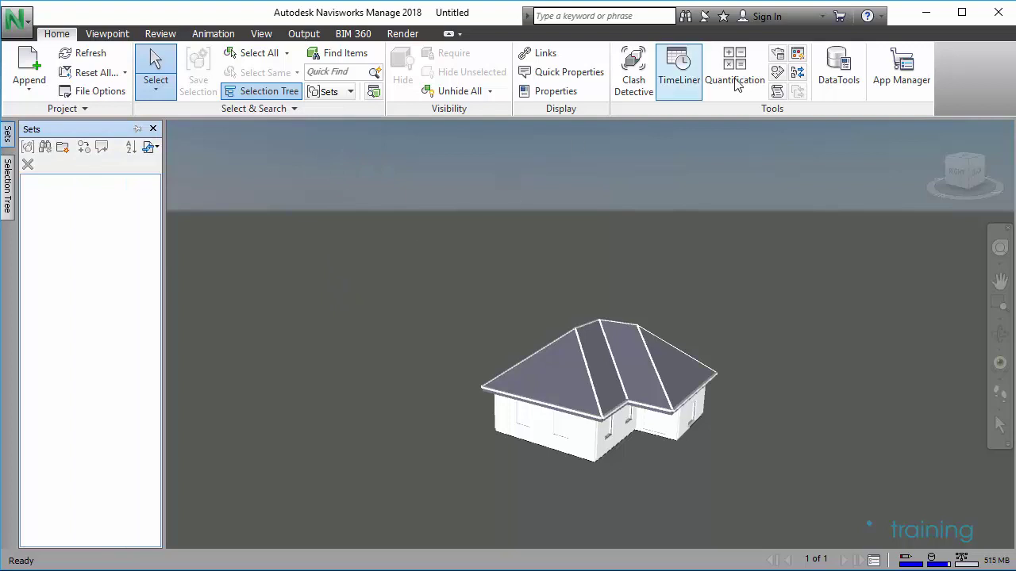
{"action": "left_click", "coordinate": [549, 92]}
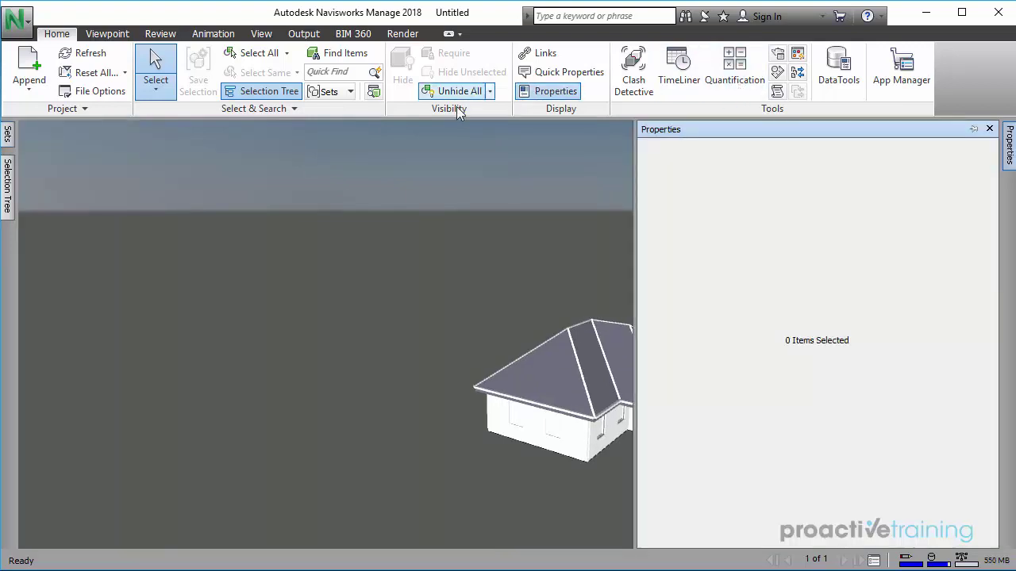
{"action": "left_click", "coordinate": [335, 55]}
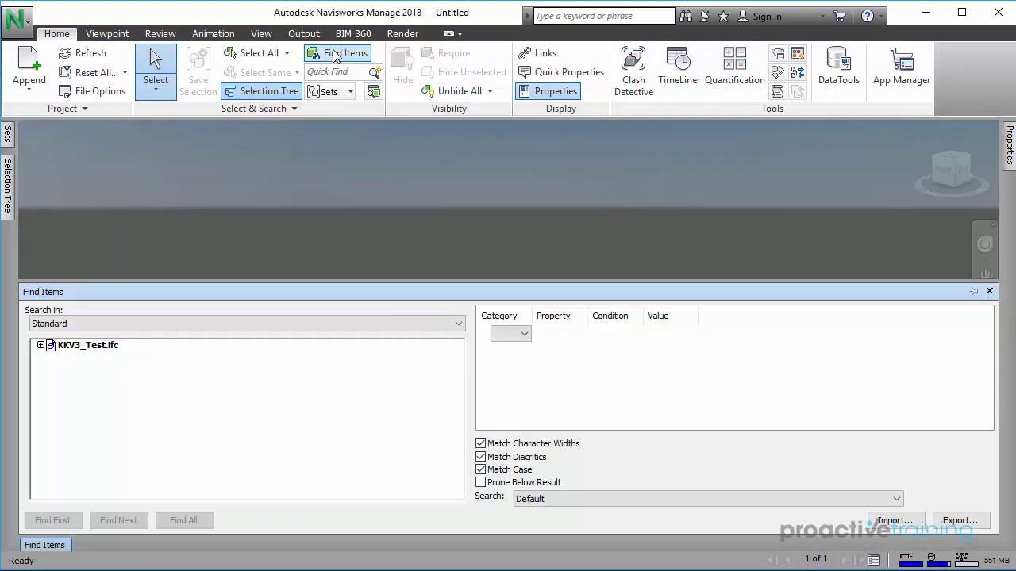
{"action": "left_click", "coordinate": [719, 94]}
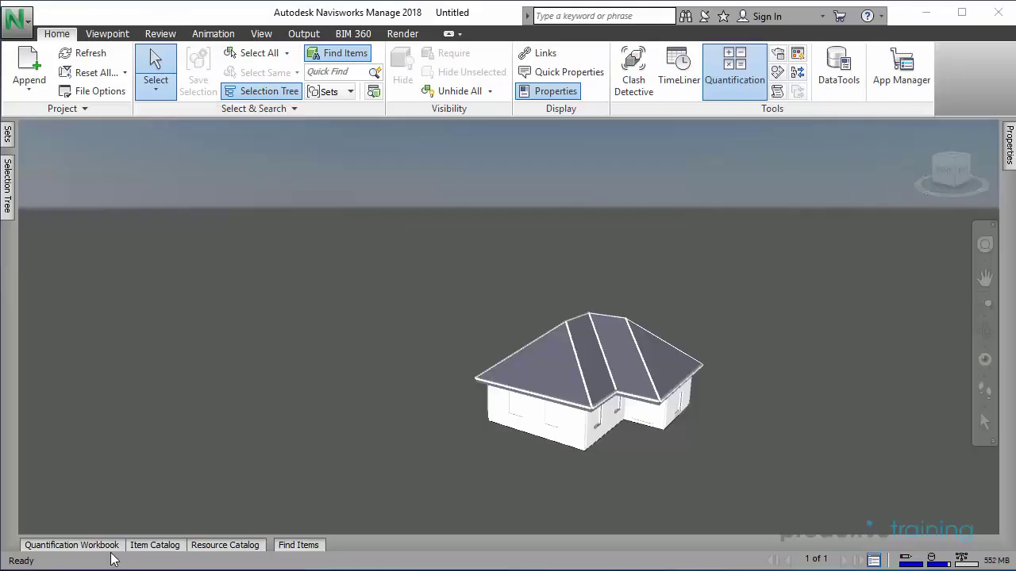
Keep the Find Items window permanently open and widen its Category column.
{"action": "left_click", "coordinate": [304, 545]}
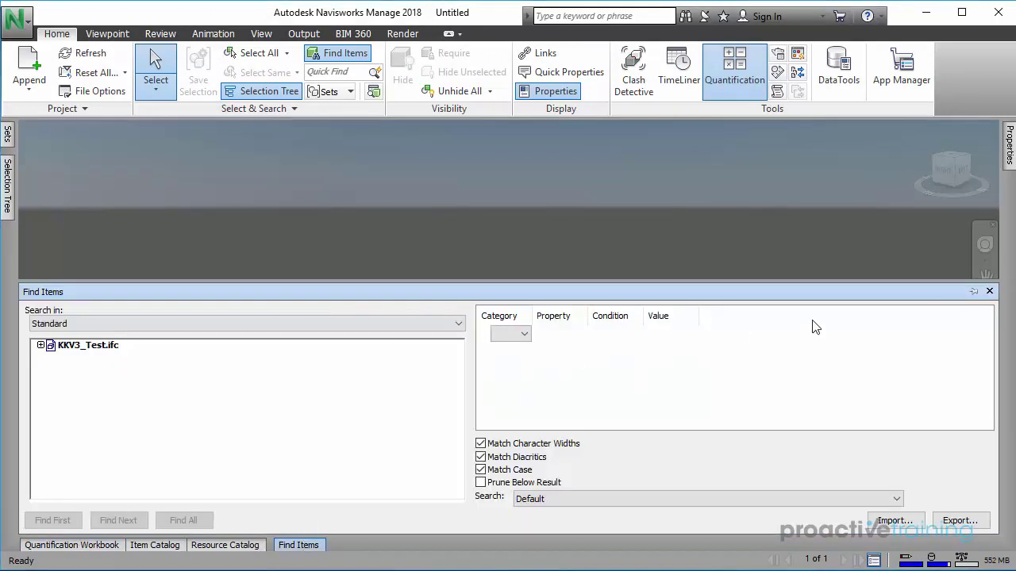
{"action": "left_click", "coordinate": [972, 291]}
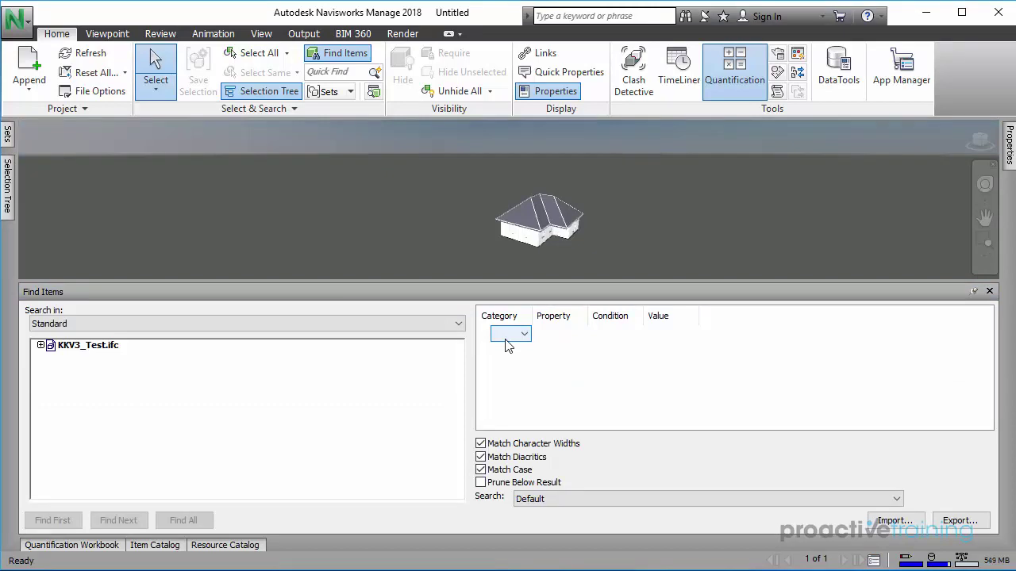
{"action": "left_click_drag", "start_coordinate": [532, 316], "coordinate": [615, 317]}
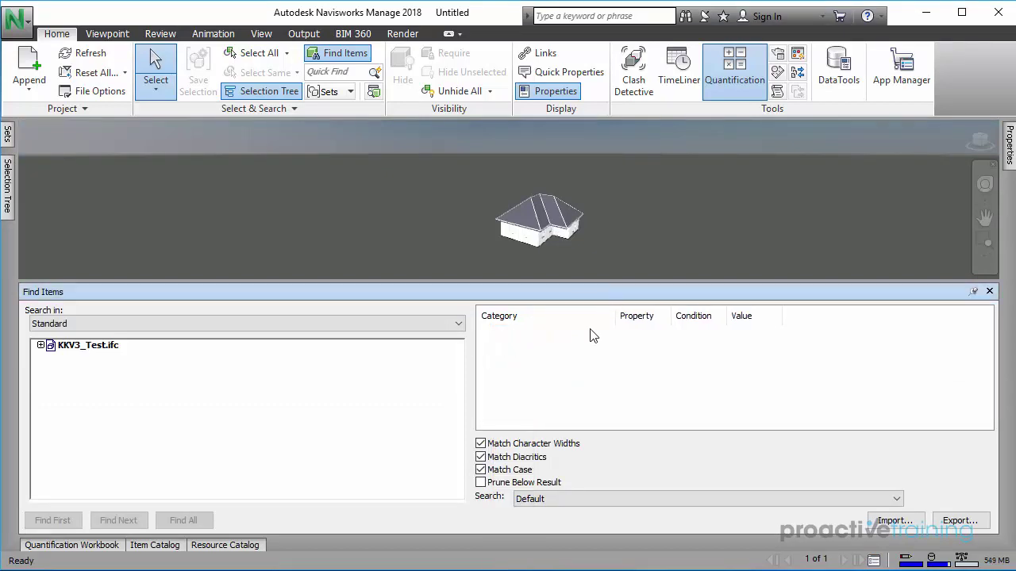
Add a search criterion with category Pset_WallCommon, property IsExternal and condition Defined.
{"action": "left_click", "coordinate": [596, 334]}
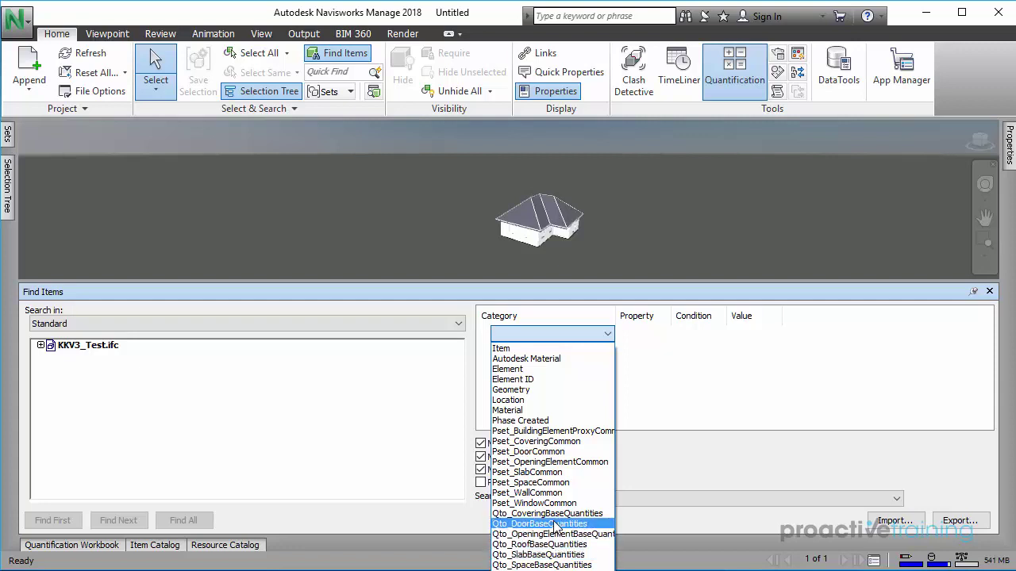
{"action": "left_click", "coordinate": [528, 492]}
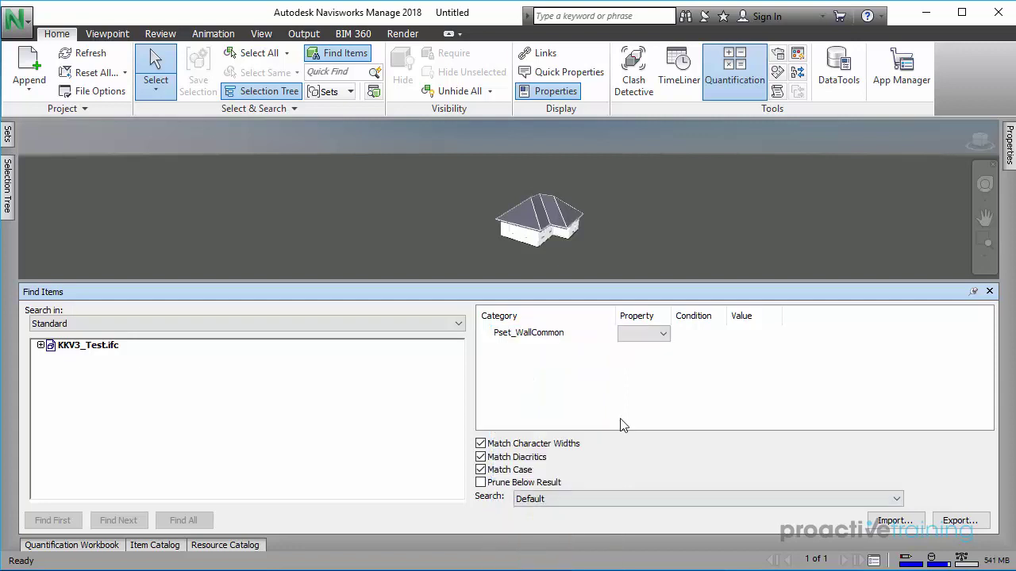
{"action": "left_click", "coordinate": [655, 334]}
{"action": "left_click", "coordinate": [639, 354]}
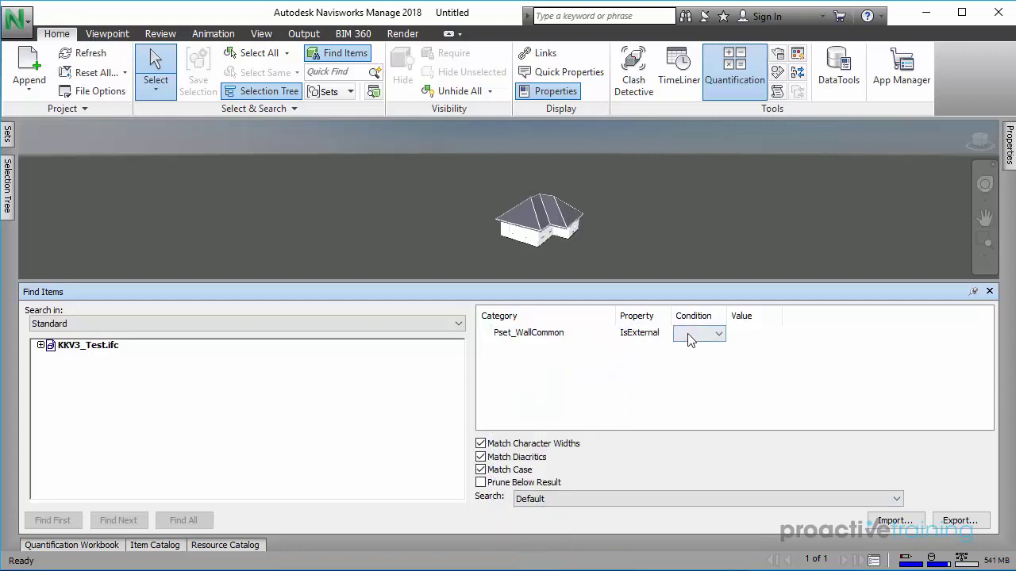
{"action": "left_click", "coordinate": [698, 334]}
{"action": "left_click", "coordinate": [693, 370]}
Add a second search criterion with category Qto_WallBaseQuantities, property NetSideArea and condition Defined.
{"action": "left_click", "coordinate": [598, 349]}
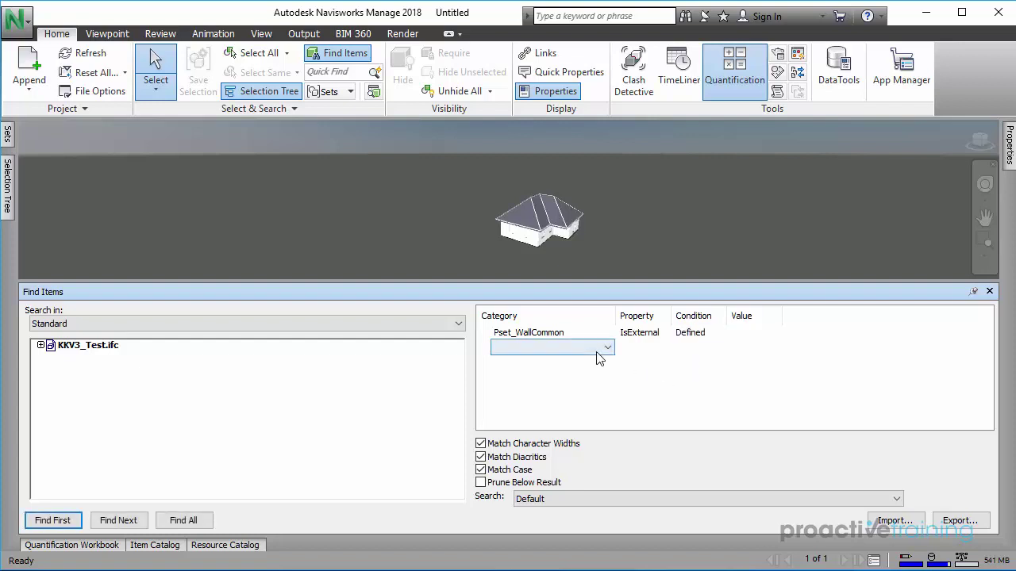
{"action": "left_click", "coordinate": [599, 349]}
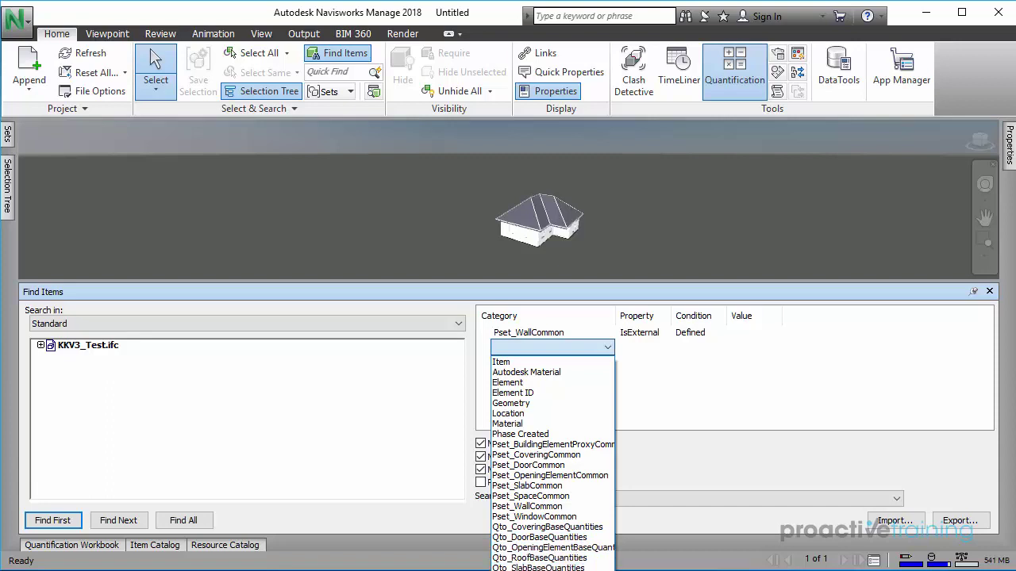
{"action": "left_click", "coordinate": [527, 568]}
{"action": "left_click", "coordinate": [659, 347]}
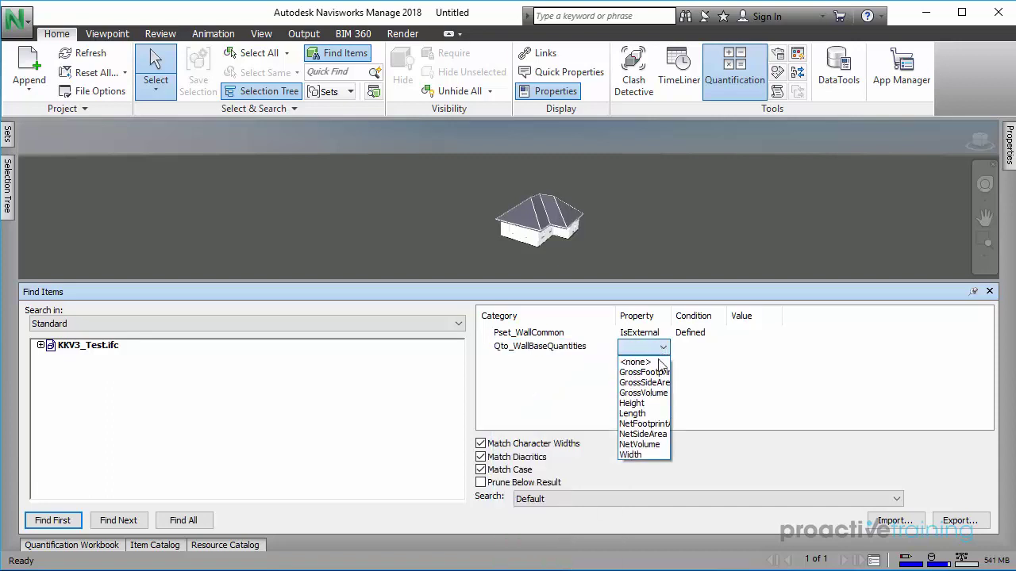
{"action": "left_click", "coordinate": [646, 434]}
{"action": "left_click", "coordinate": [708, 349]}
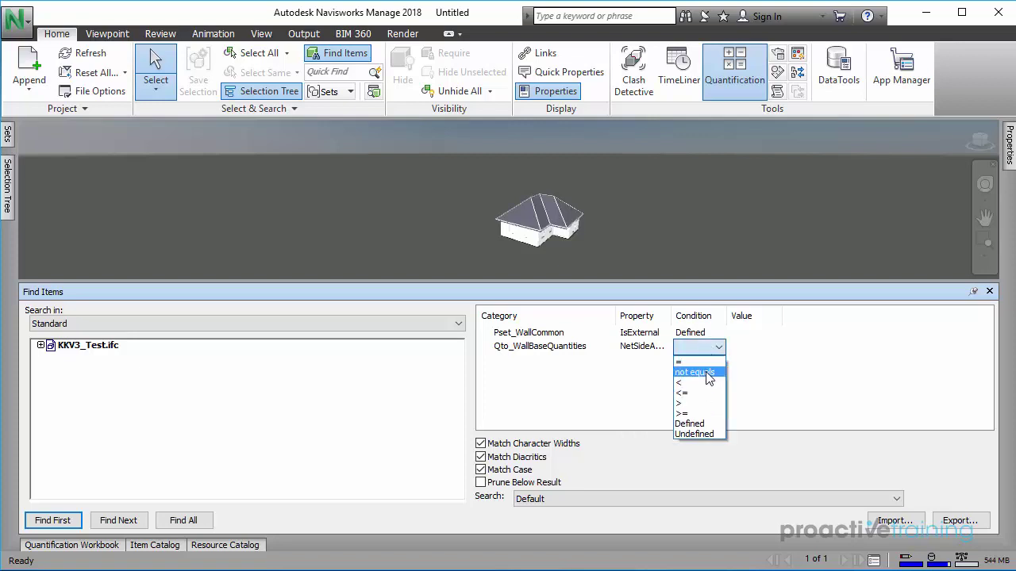
{"action": "left_click", "coordinate": [691, 424]}
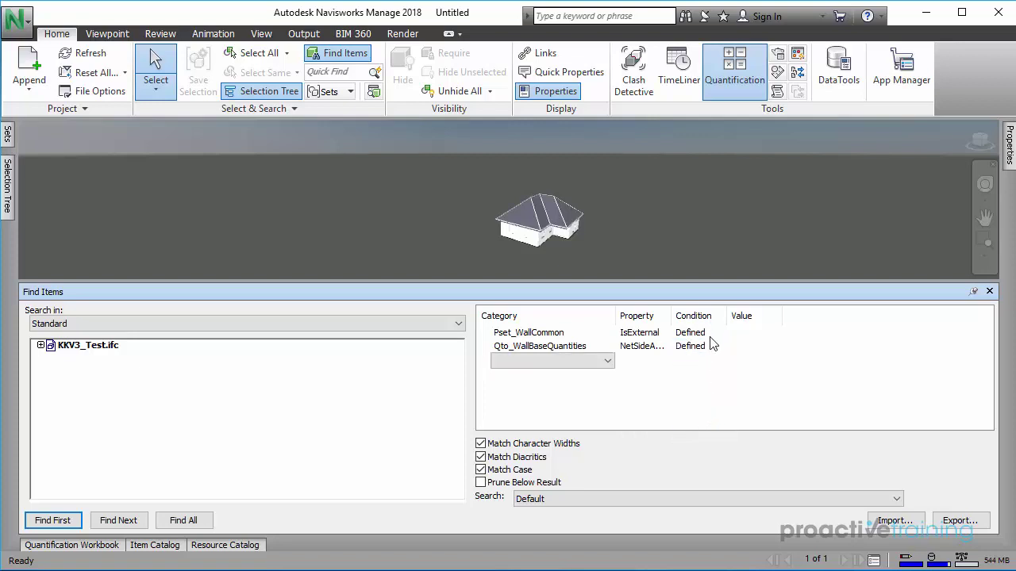
Change the IsExternal criterion to the condition = with the value Yes.
{"action": "left_click", "coordinate": [712, 334]}
{"action": "left_click", "coordinate": [716, 335]}
{"action": "left_click", "coordinate": [731, 347]}
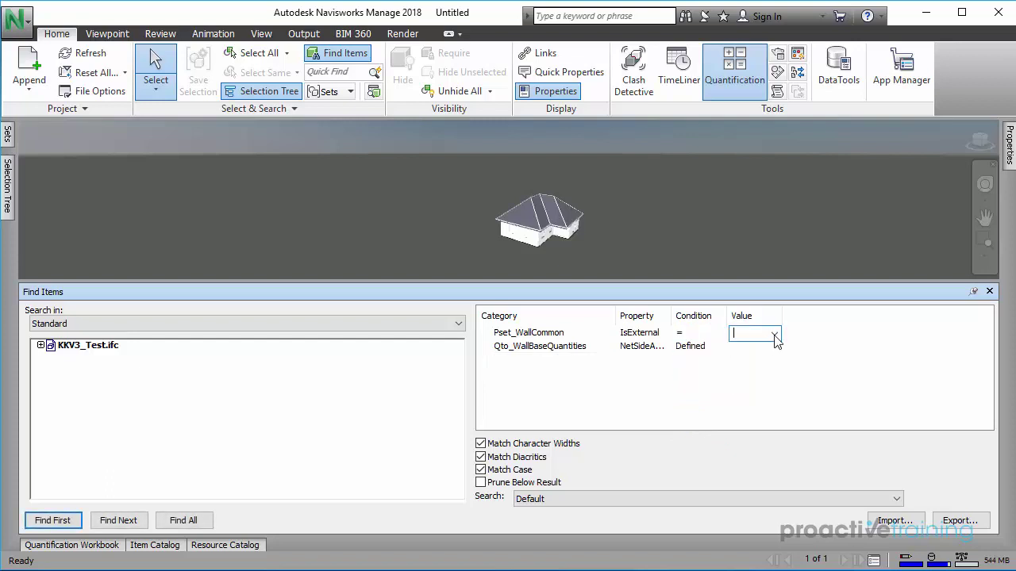
{"action": "left_click", "coordinate": [774, 334]}
{"action": "left_click", "coordinate": [758, 359]}
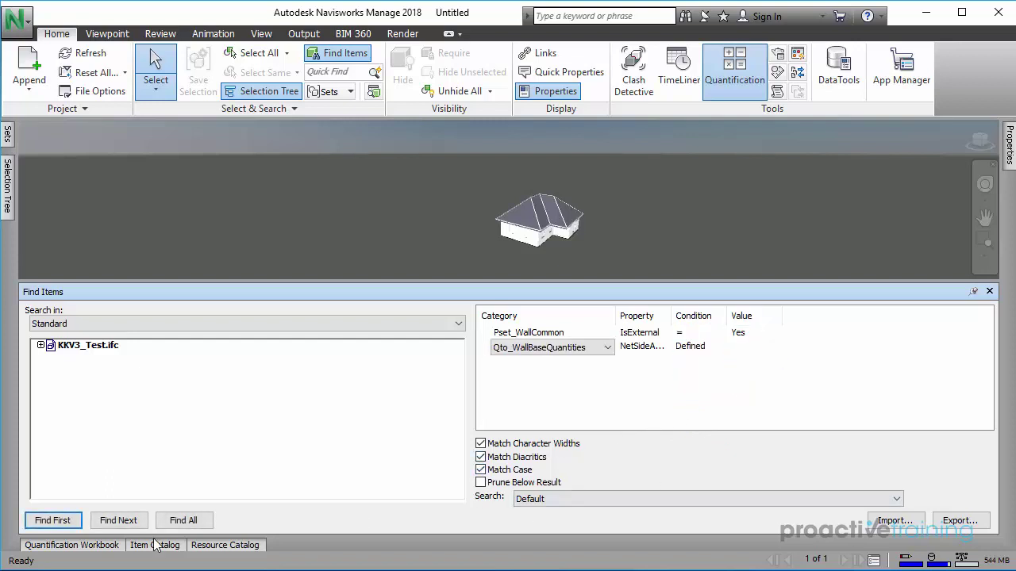
Find all items matching the wall criteria, check them in the Selection Tree and hide everything unselected.
{"action": "left_click", "coordinate": [183, 522]}
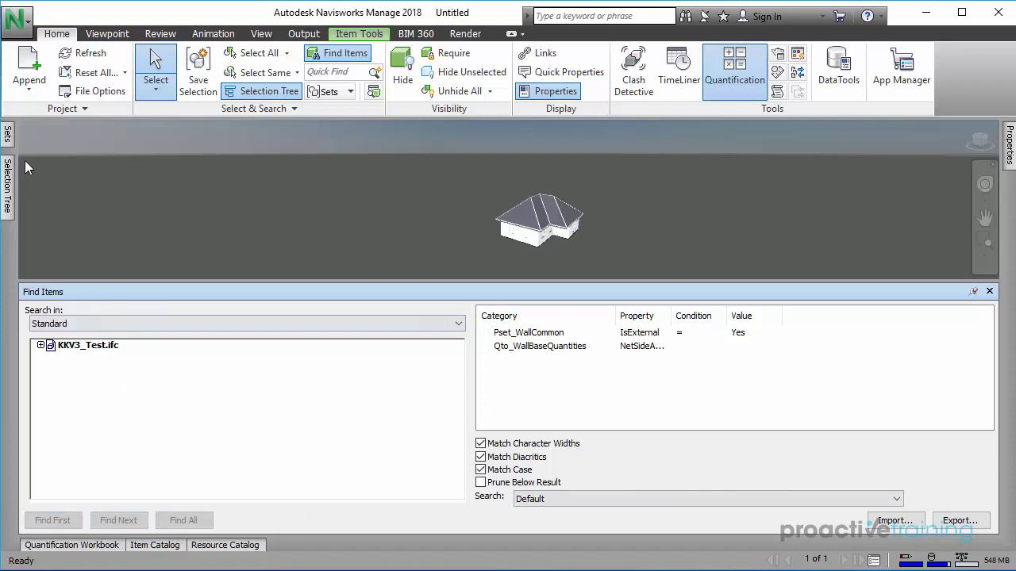
{"action": "mouse_move", "coordinate": [12, 181]}
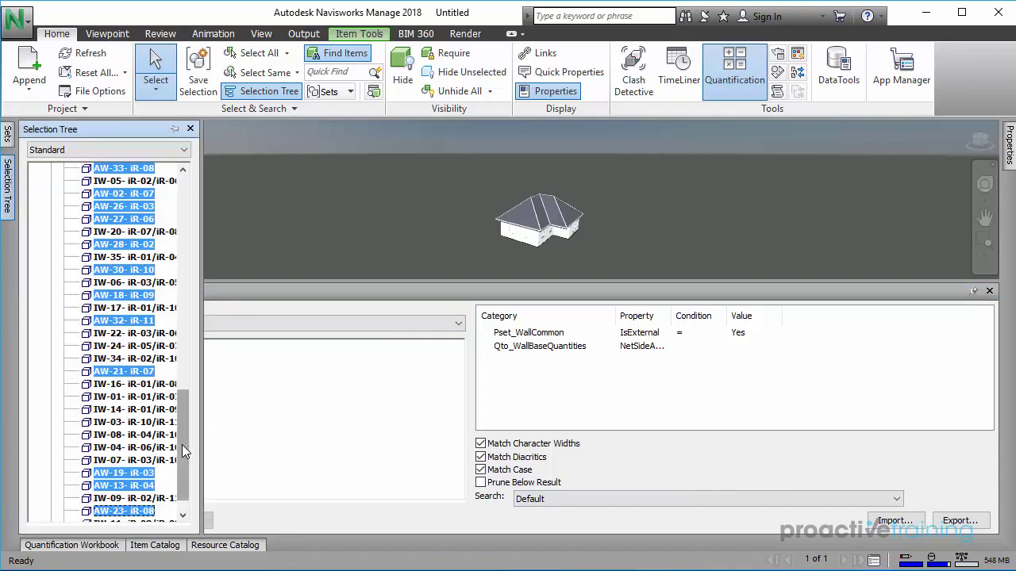
{"action": "left_click_drag", "start_coordinate": [182, 444], "coordinate": [220, 244]}
{"action": "left_click", "coordinate": [469, 71]}
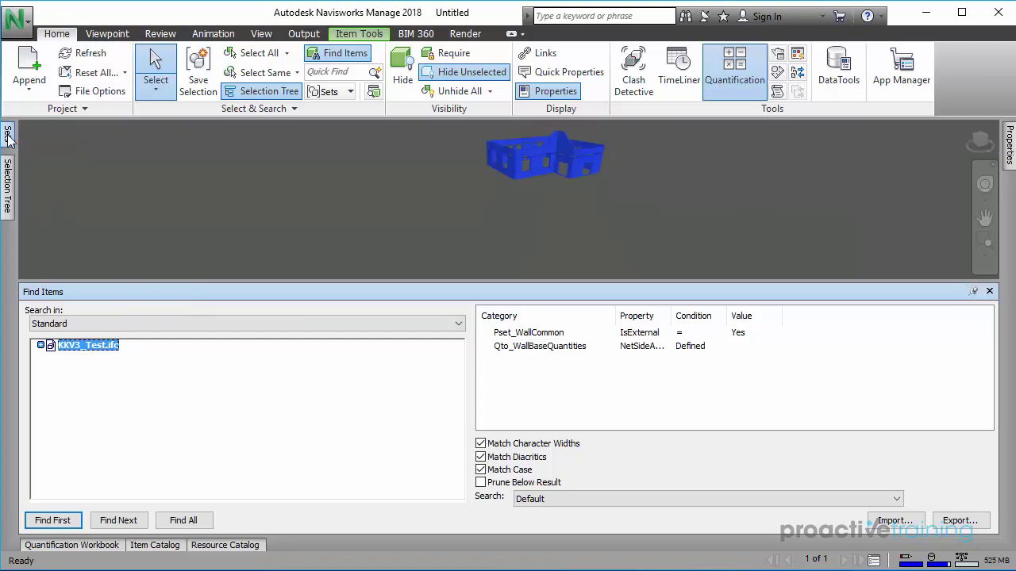
Save the current search as a search set named EXAMPLE QUANTITY.
{"action": "mouse_move", "coordinate": [8, 132]}
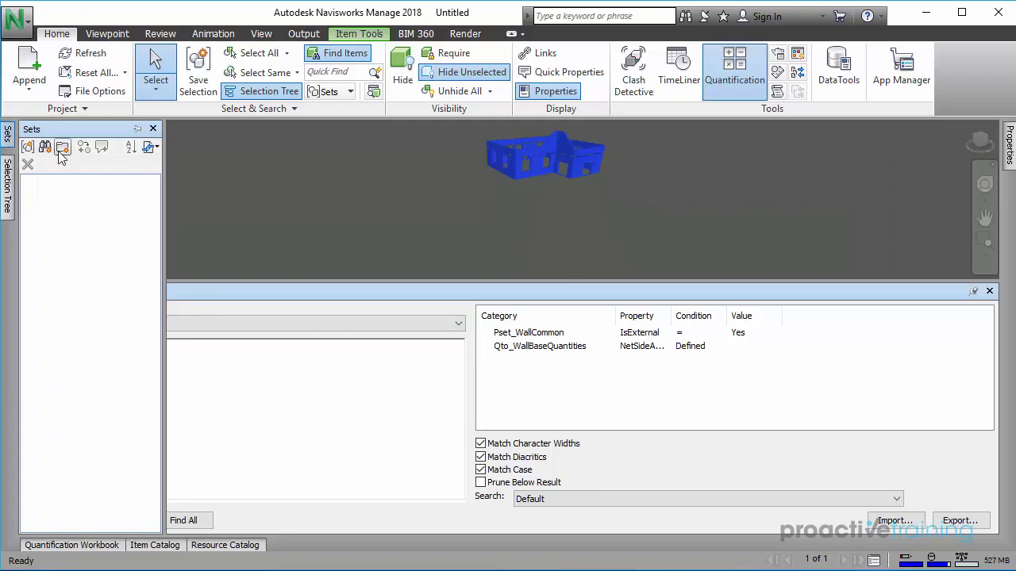
{"action": "left_click", "coordinate": [45, 146]}
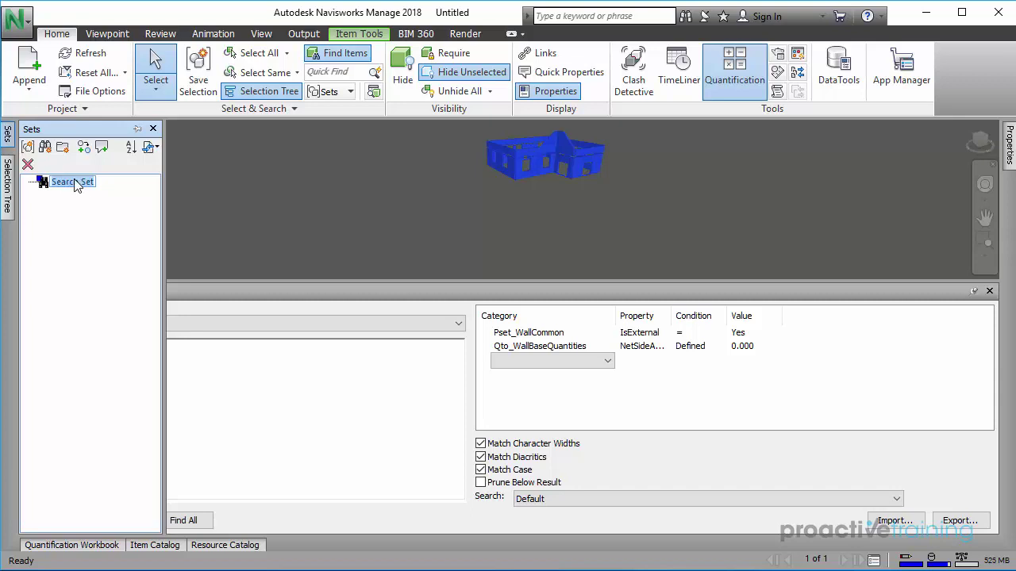
{"action": "double_click", "coordinate": [75, 180]}
{"action": "key", "text": "BackSpace"}
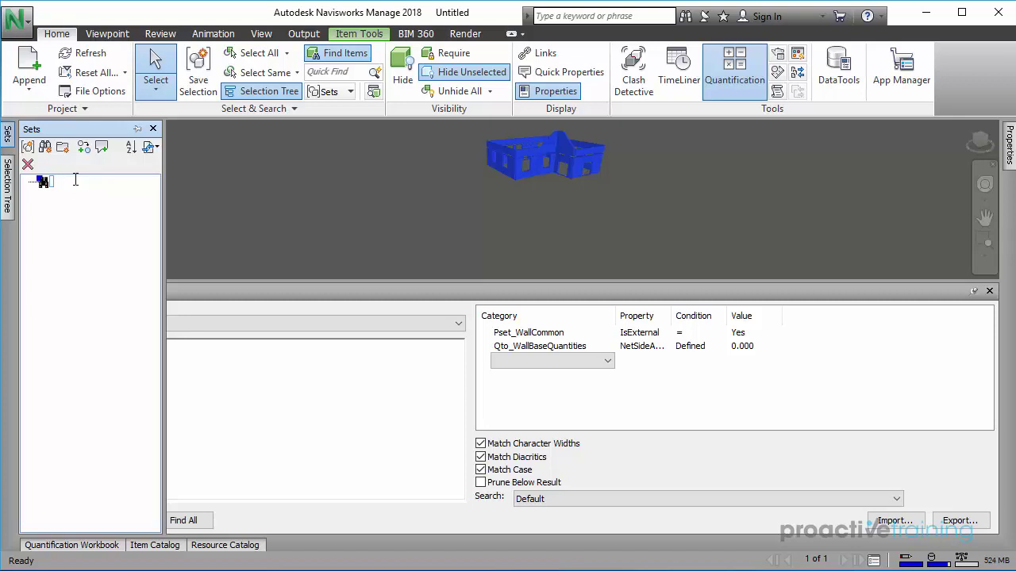
{"action": "type", "text": "EXAMPLE QUANTITY"}
{"action": "key", "text": "Return"}
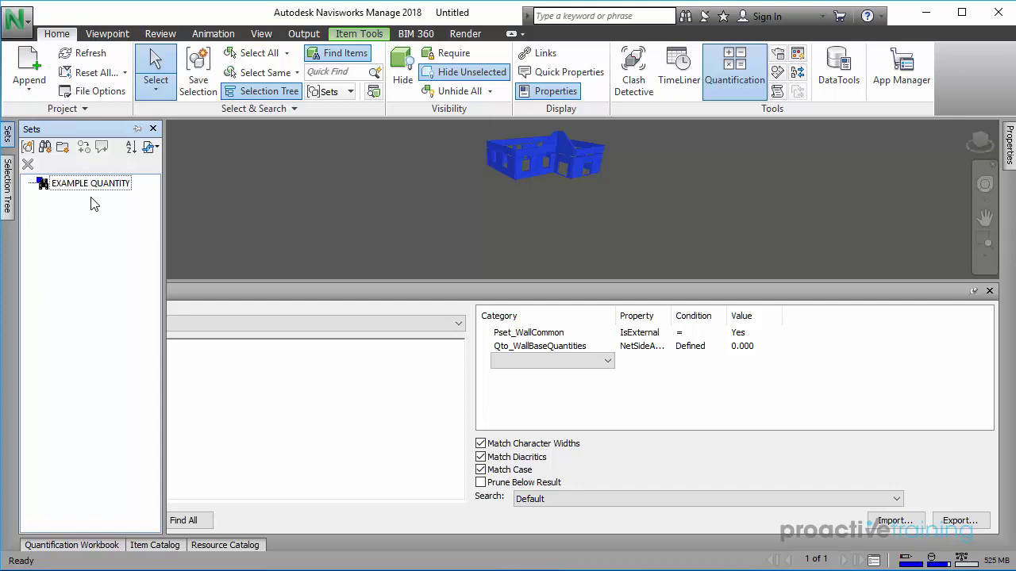
Export the search sets to an XML file named EXAMPLE QUANTITY.
{"action": "left_click", "coordinate": [148, 155]}
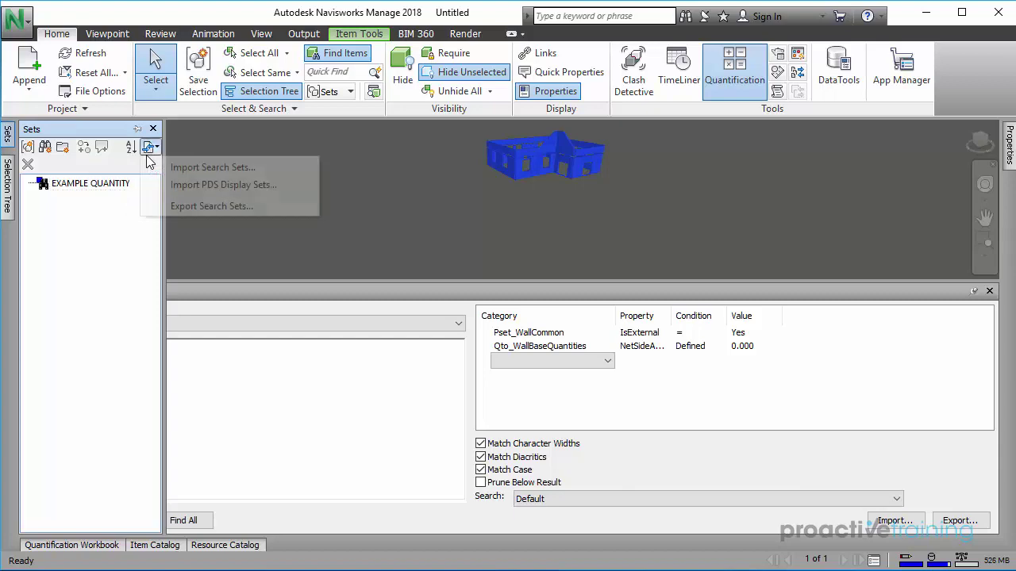
{"action": "left_click", "coordinate": [171, 208]}
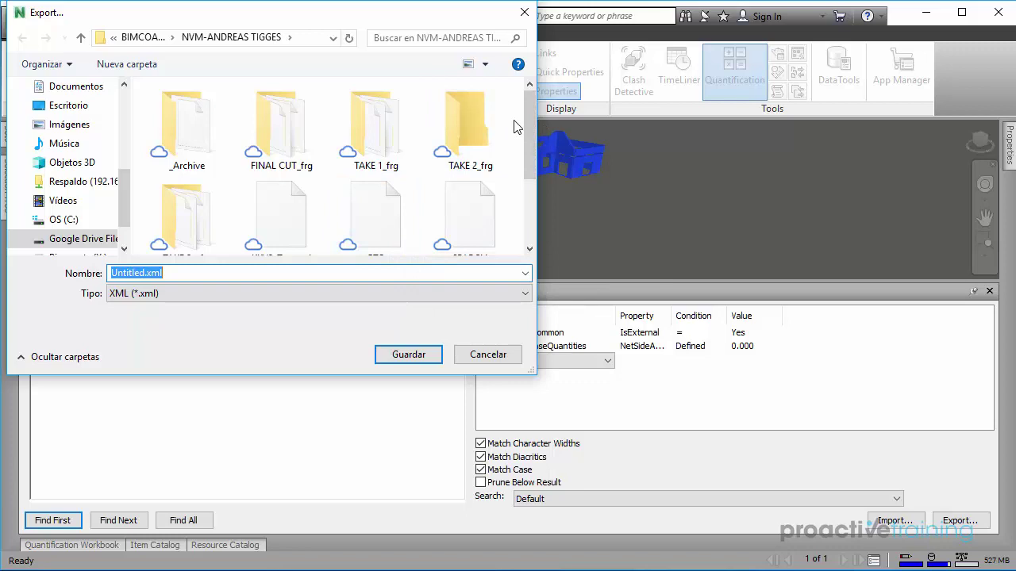
{"action": "type", "text": "EXAMPLE"}
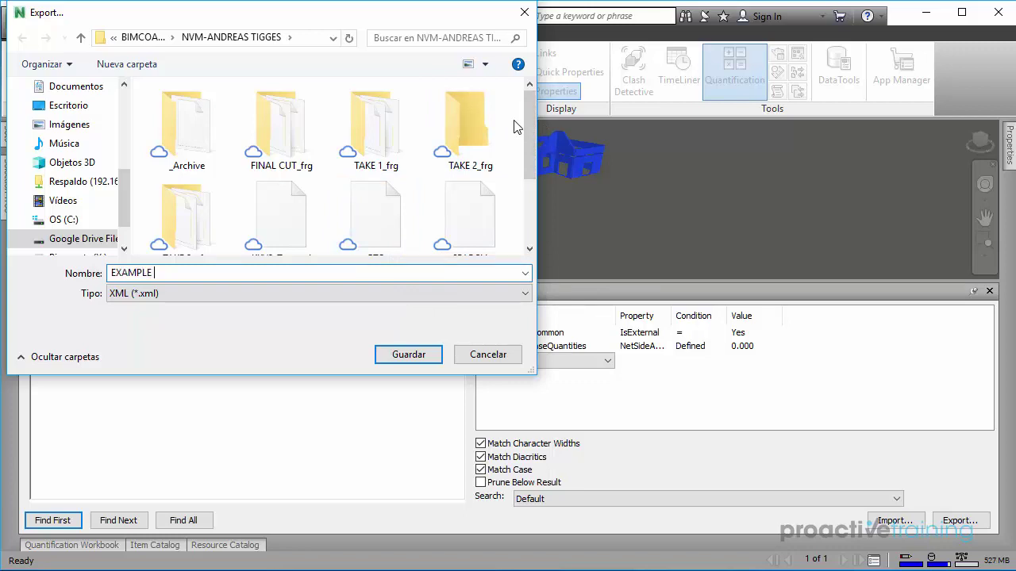
{"action": "type", "text": " QUANTITY"}
{"action": "key", "text": "Return"}
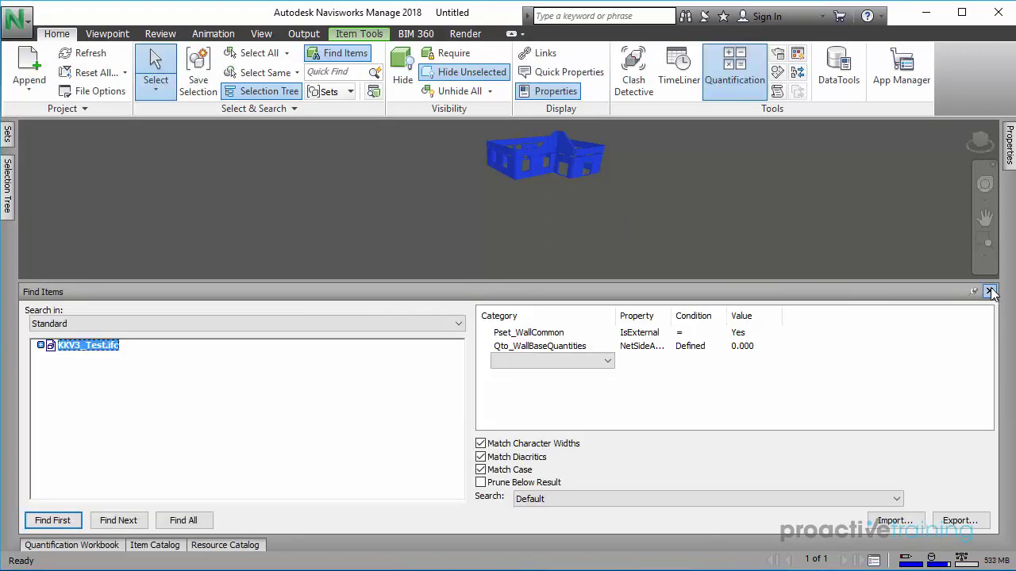
Close the Find Items window and unhide all parts of the house model.
{"action": "left_click", "coordinate": [988, 290]}
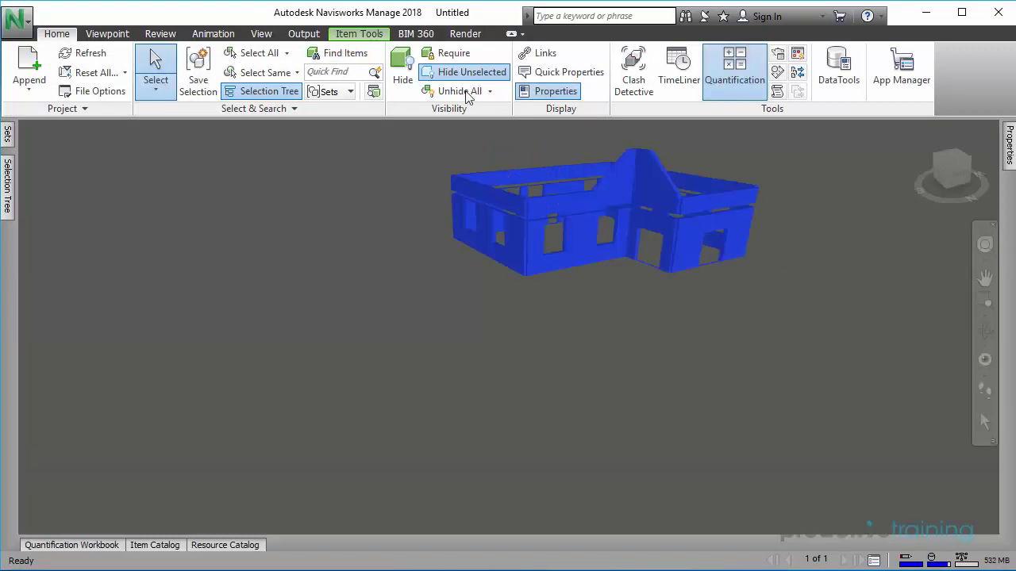
{"action": "left_click", "coordinate": [465, 92]}
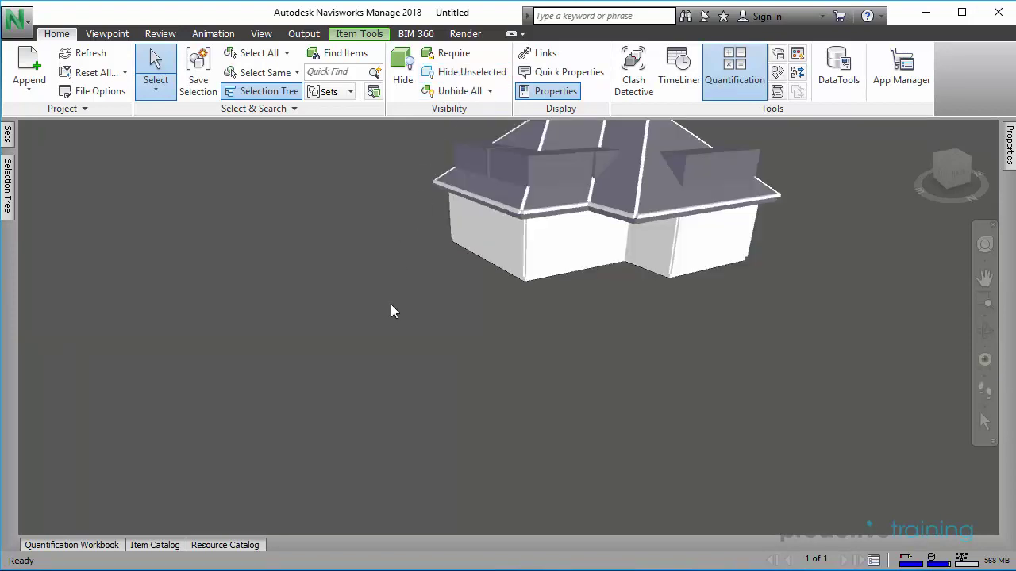
{"action": "middle_click_drag", "start_coordinate": [390, 311], "coordinate": [344, 460]}
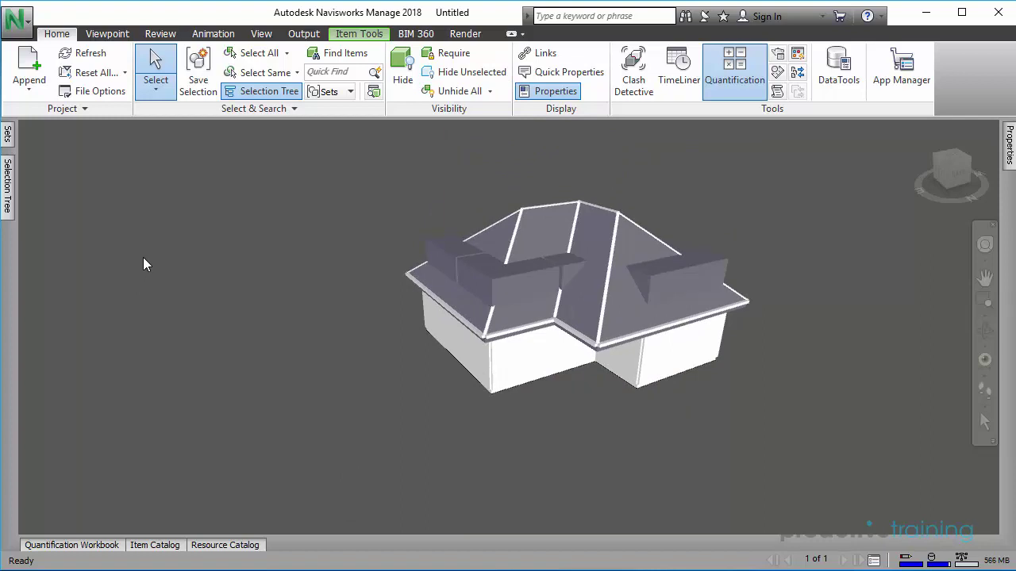
Pin the Quantification Workbook and set up the project without a catalog, in metric units, with all general takeoff properties, postponing the getting started tutorials.
{"action": "left_click", "coordinate": [71, 545]}
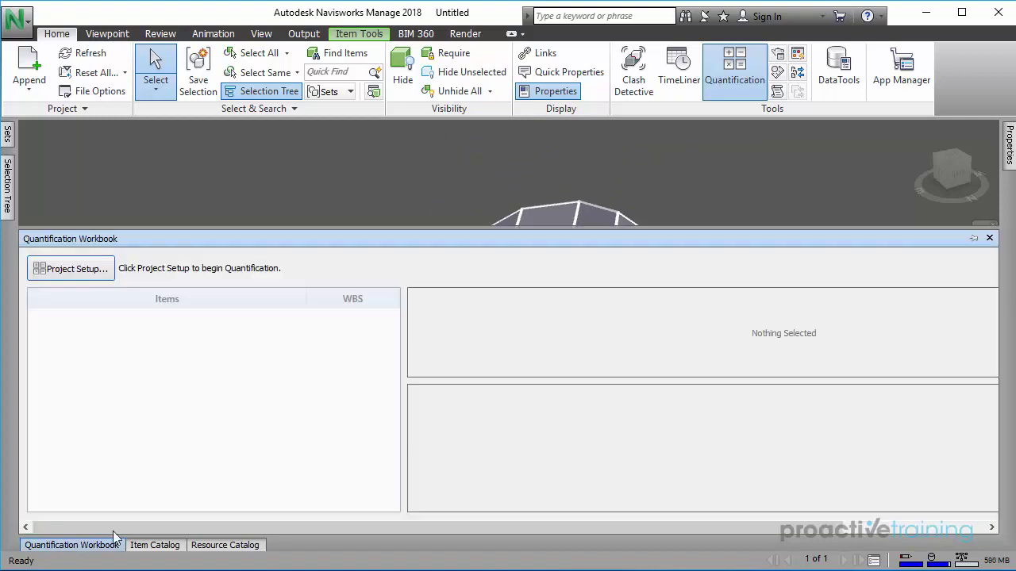
{"action": "left_click", "coordinate": [973, 238]}
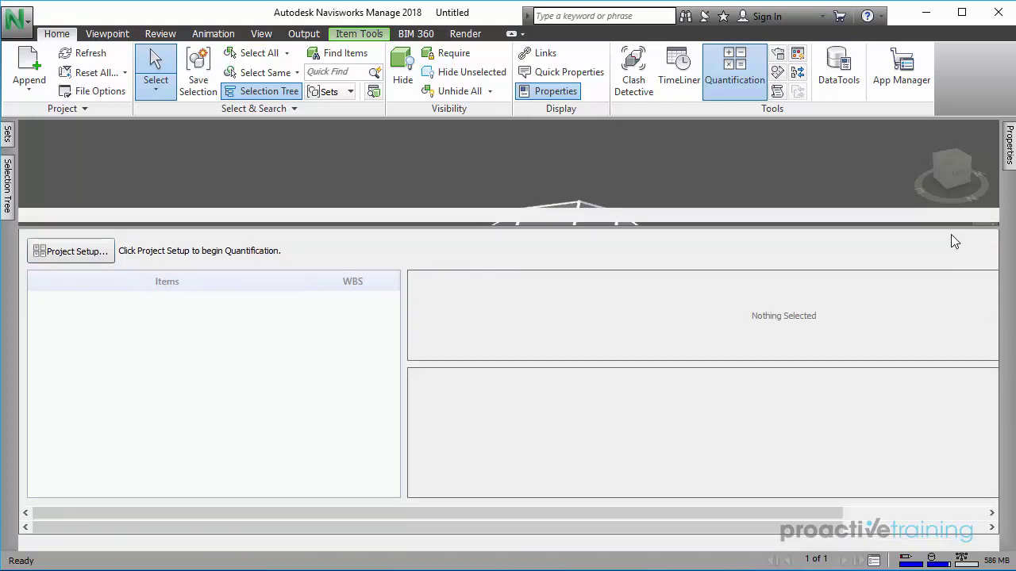
{"action": "left_click", "coordinate": [73, 268]}
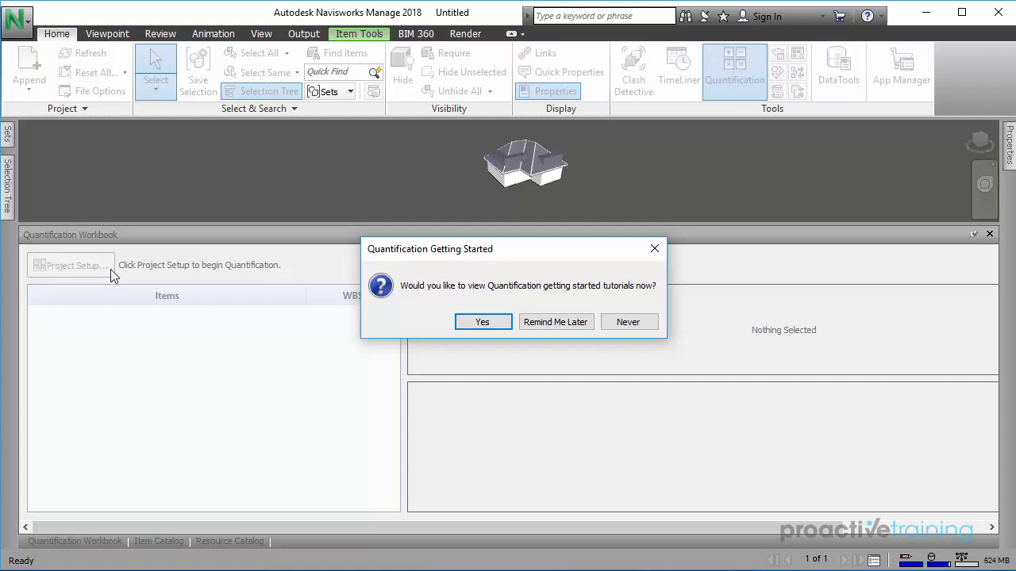
{"action": "left_click", "coordinate": [574, 320]}
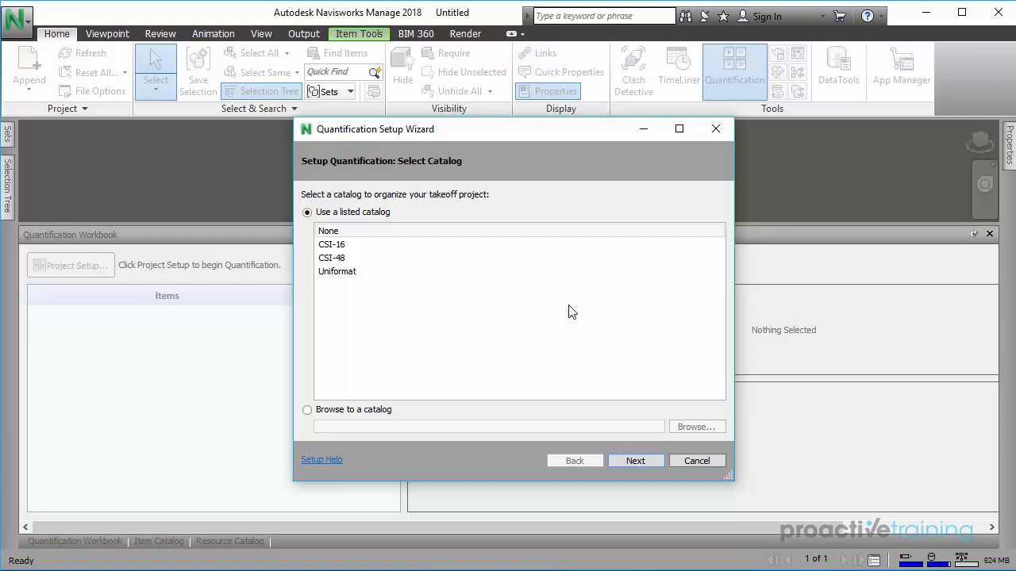
{"action": "left_click", "coordinate": [661, 462]}
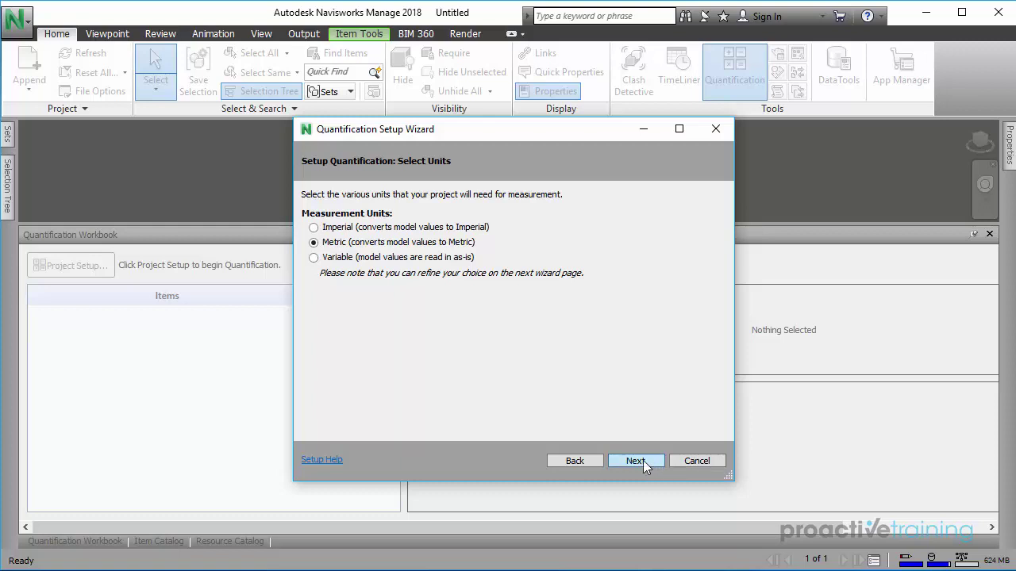
{"action": "left_click", "coordinate": [639, 461]}
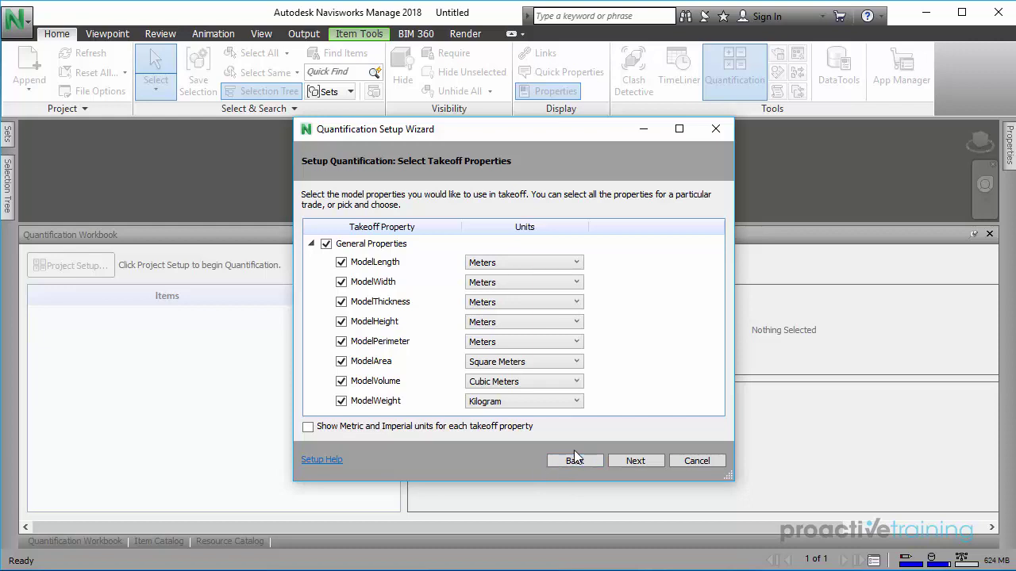
{"action": "left_click", "coordinate": [634, 462]}
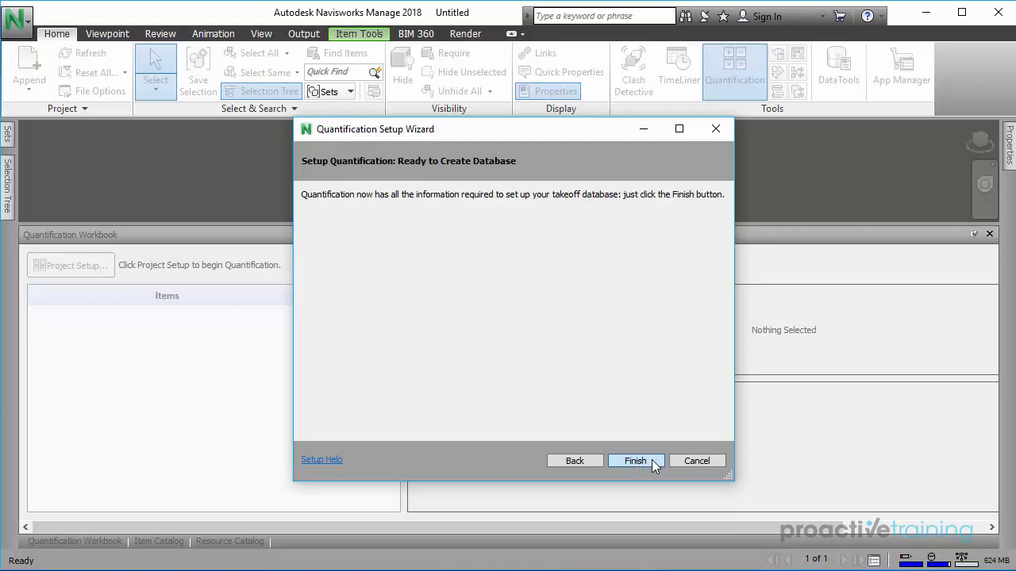
{"action": "left_click", "coordinate": [642, 461]}
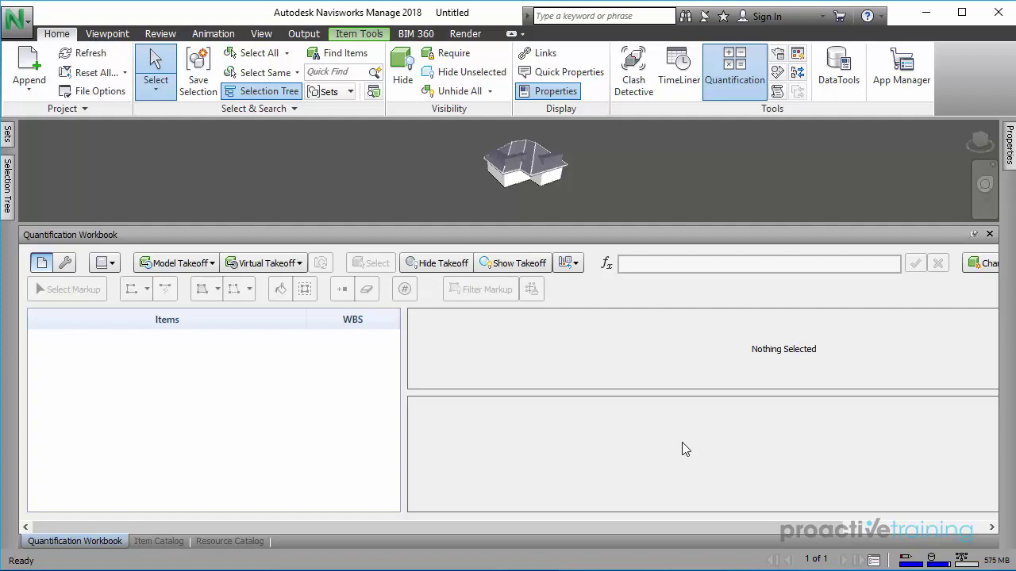
Create a new item named WALL AREA in the Item Catalog.
{"action": "left_click", "coordinate": [172, 541]}
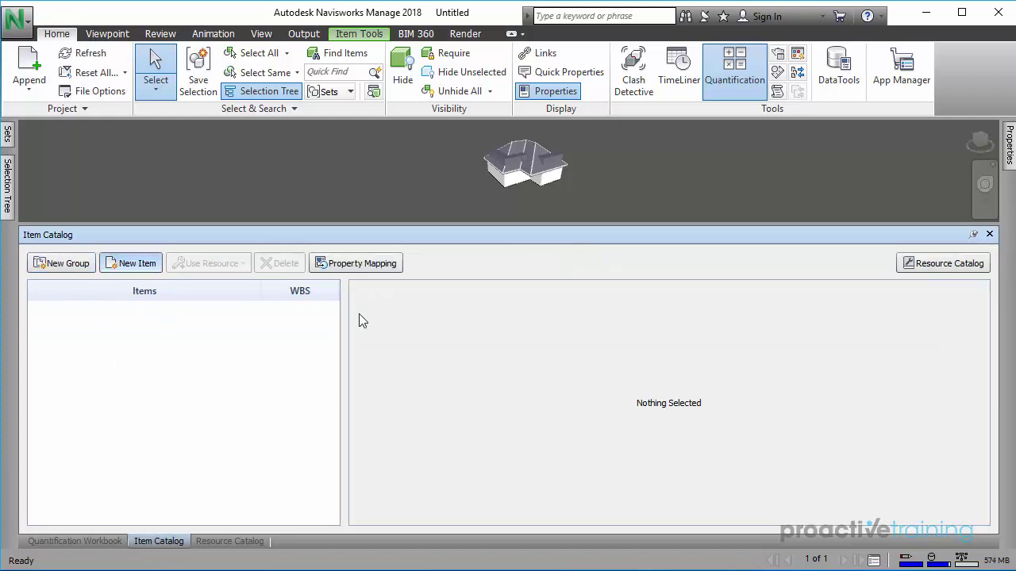
{"action": "type", "text": "Wa"}
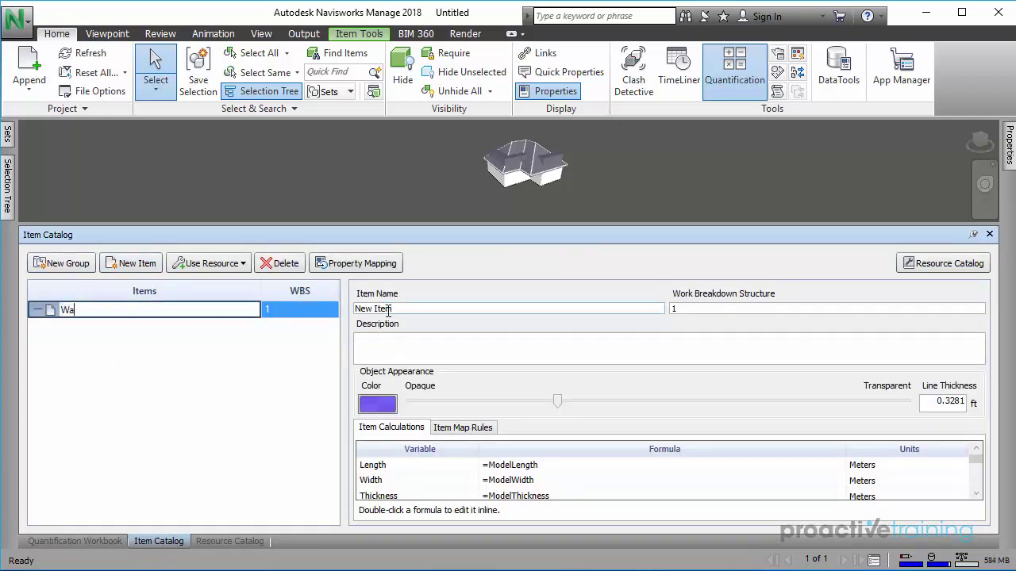
{"action": "key", "text": "BackSpace"}
{"action": "type", "text": "ALL AREA"}
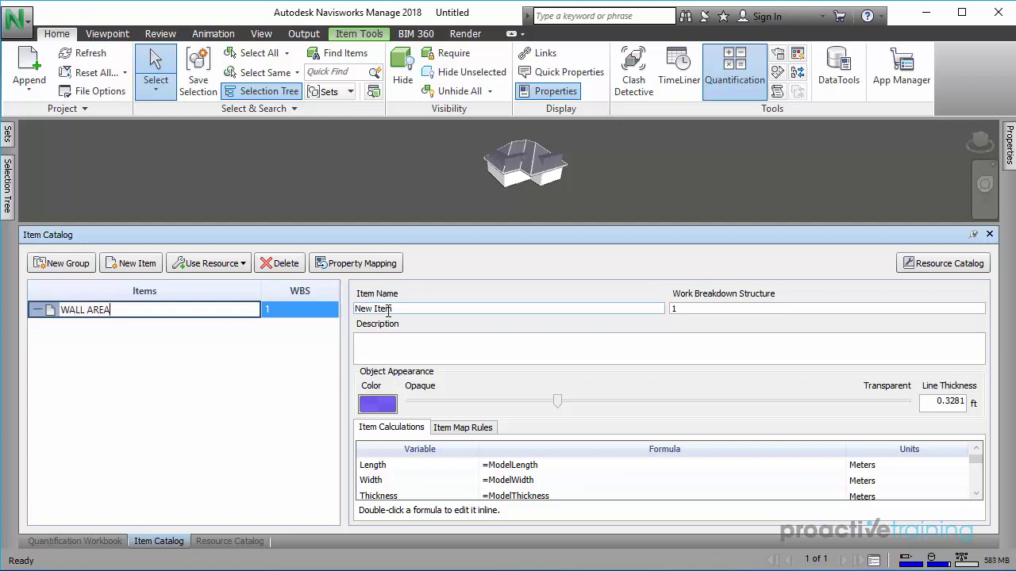
{"action": "key", "text": "Return"}
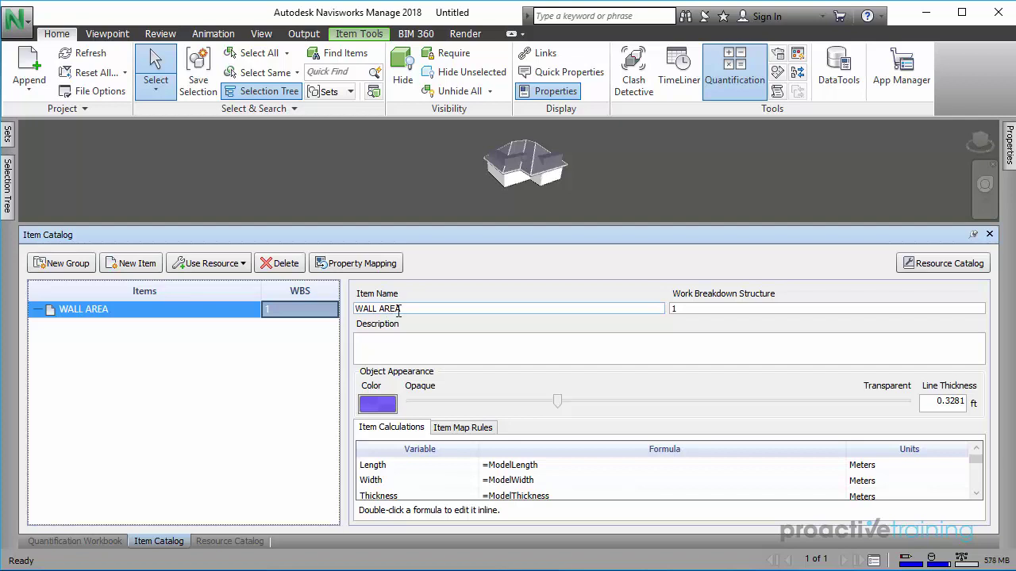
Set the PrimaryQuantity formula of the WALL AREA item to =Area.
{"action": "left_click", "coordinate": [975, 495]}
{"action": "left_click", "coordinate": [976, 494]}
{"action": "left_click", "coordinate": [976, 494]}
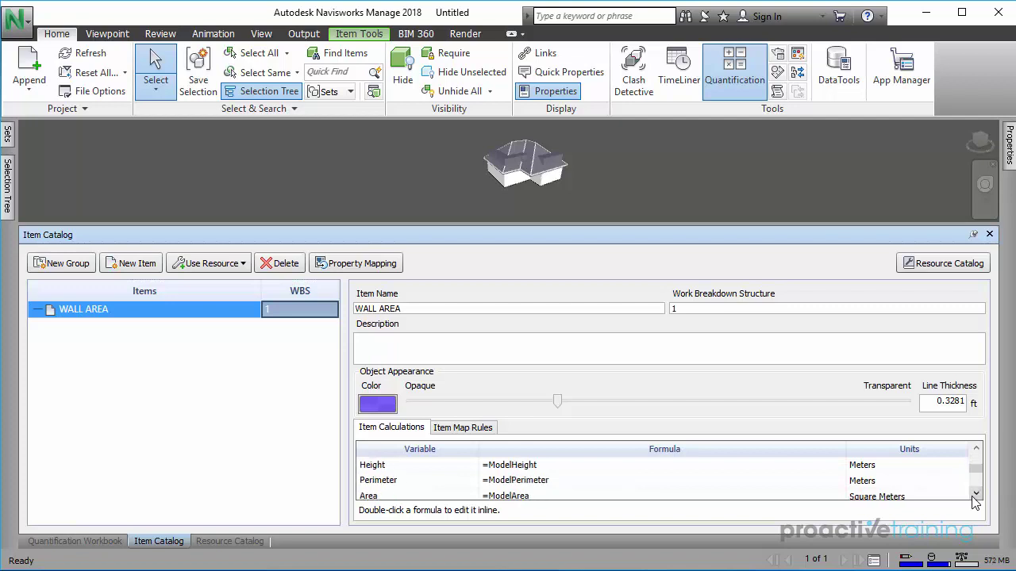
{"action": "left_click", "coordinate": [975, 495]}
{"action": "left_click", "coordinate": [975, 494]}
{"action": "left_click", "coordinate": [975, 494]}
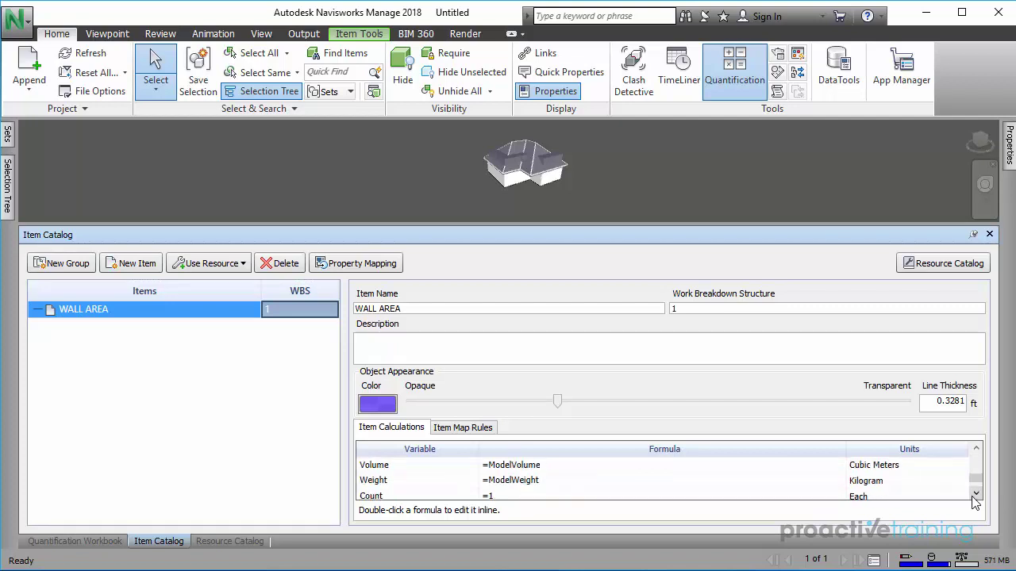
{"action": "left_click", "coordinate": [975, 495]}
{"action": "left_click", "coordinate": [975, 495]}
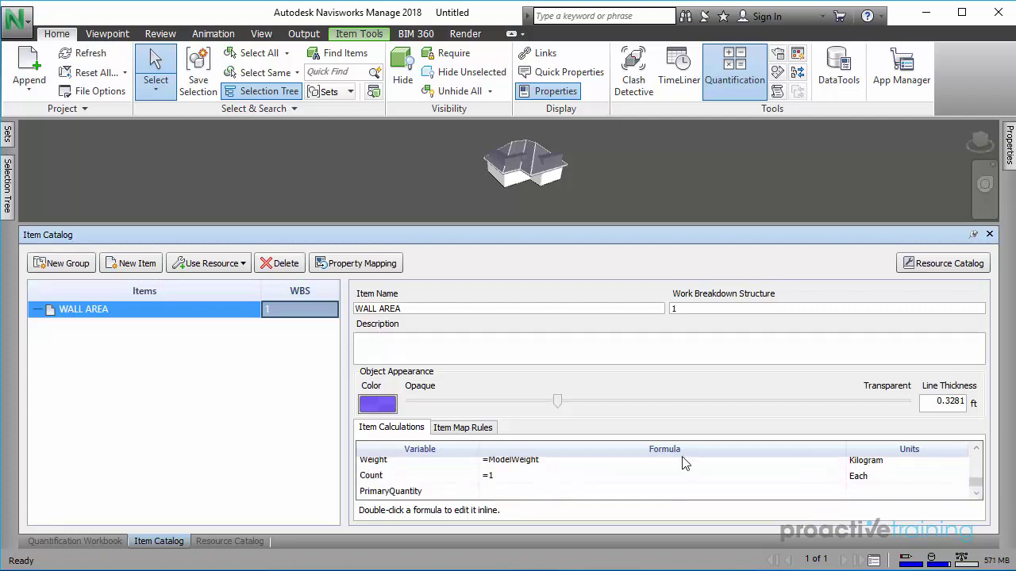
{"action": "left_click", "coordinate": [505, 492]}
{"action": "double_click", "coordinate": [503, 491]}
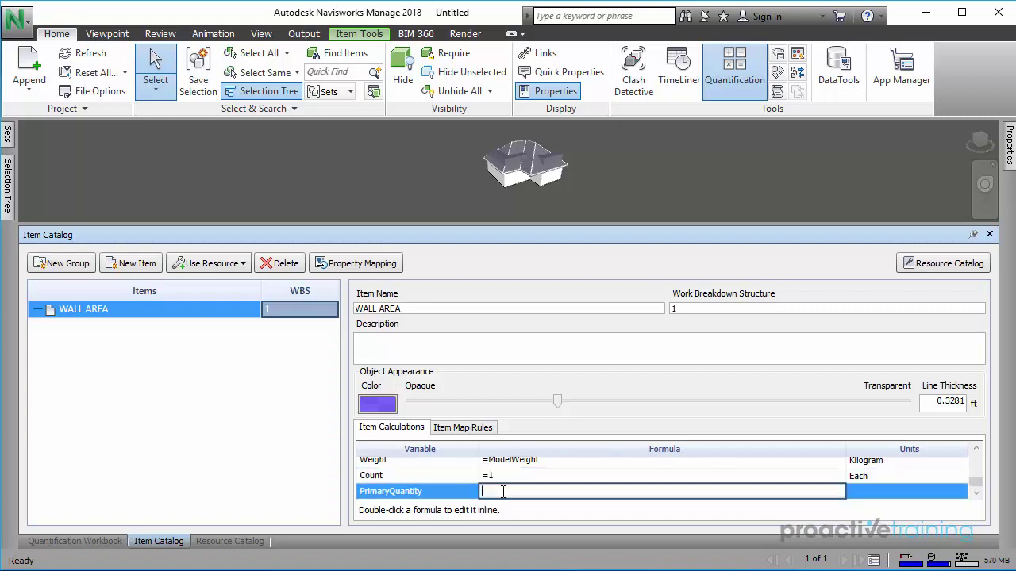
{"action": "type", "text": "=Area"}
{"action": "key", "text": "Return"}
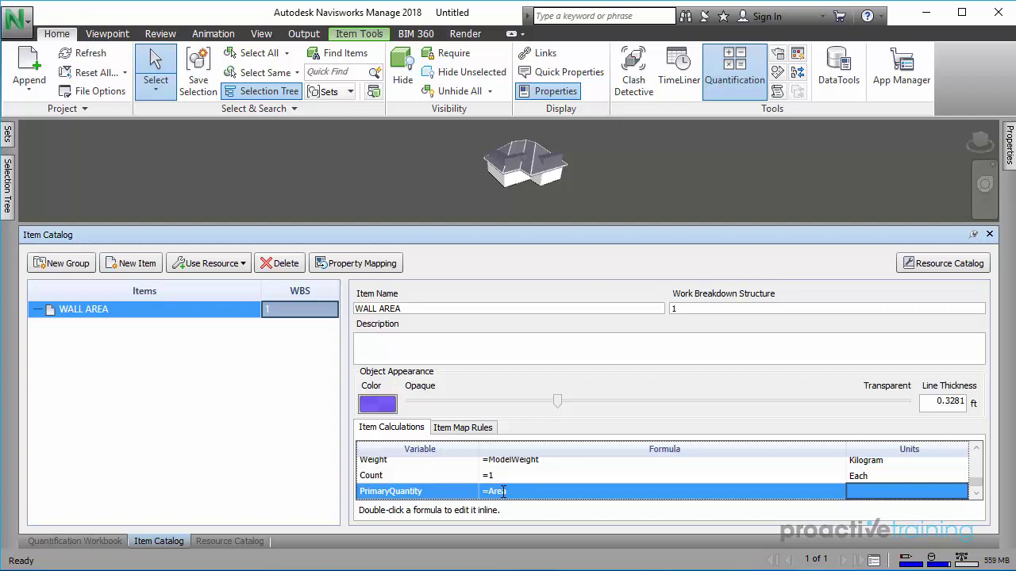
Set the units of the WALL AREA item's PrimaryQuantity to Square Meters.
{"action": "left_click", "coordinate": [956, 498]}
{"action": "scroll", "coordinate": [948, 512], "scroll_direction": "down", "scroll_amount": 3}
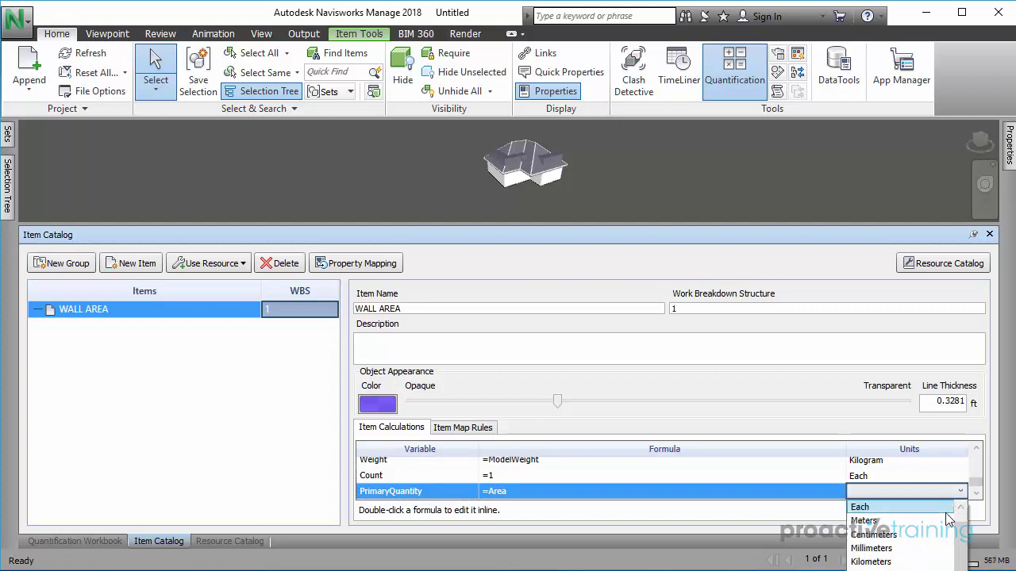
{"action": "left_click", "coordinate": [892, 564]}
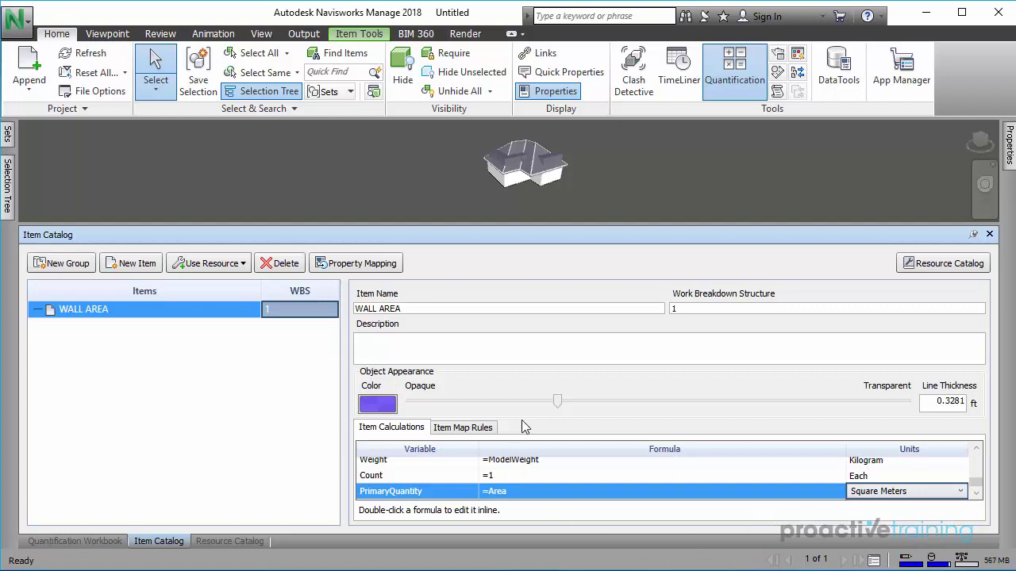
Switch to File Explorer and duplicate TakeoffPropertyMap1.xml within the Quantification takeoff_maps folder, granting administrator permission for the copy.
{"action": "left_click", "coordinate": [462, 349]}
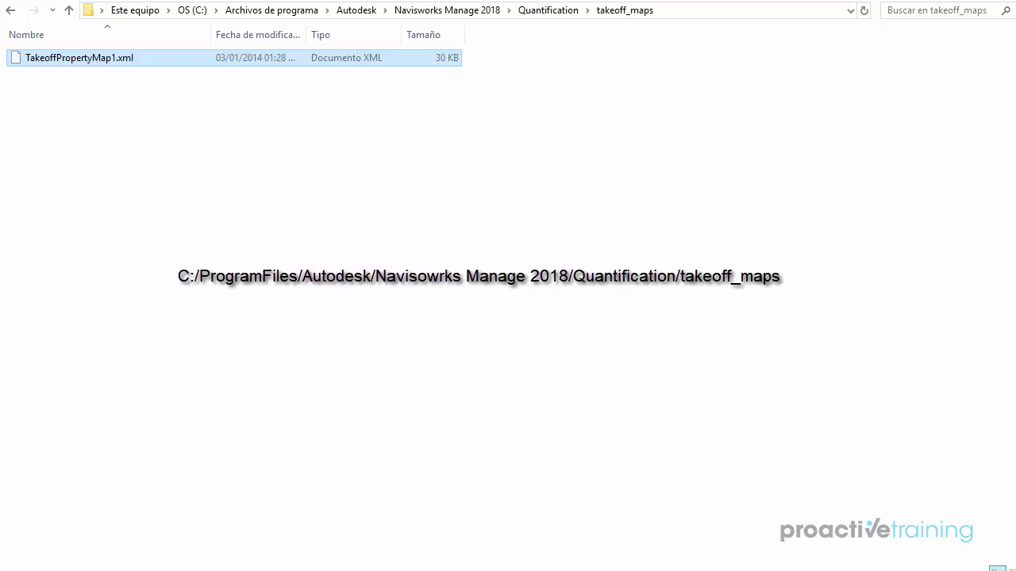
{"action": "left_click", "coordinate": [291, 300]}
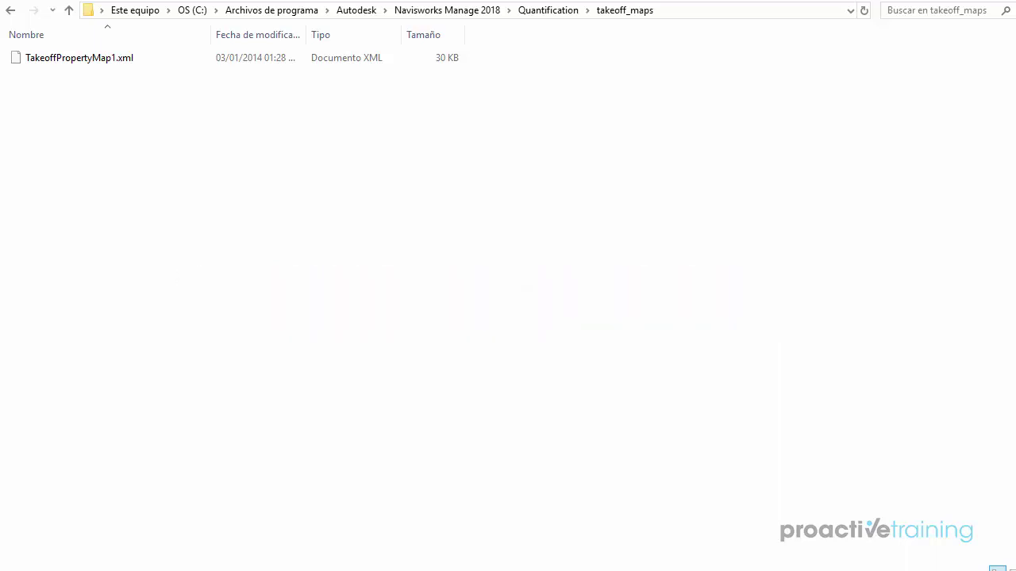
{"action": "left_click", "coordinate": [61, 63]}
{"action": "key", "text": "ctrl+c"}
{"action": "key", "text": "ctrl+v"}
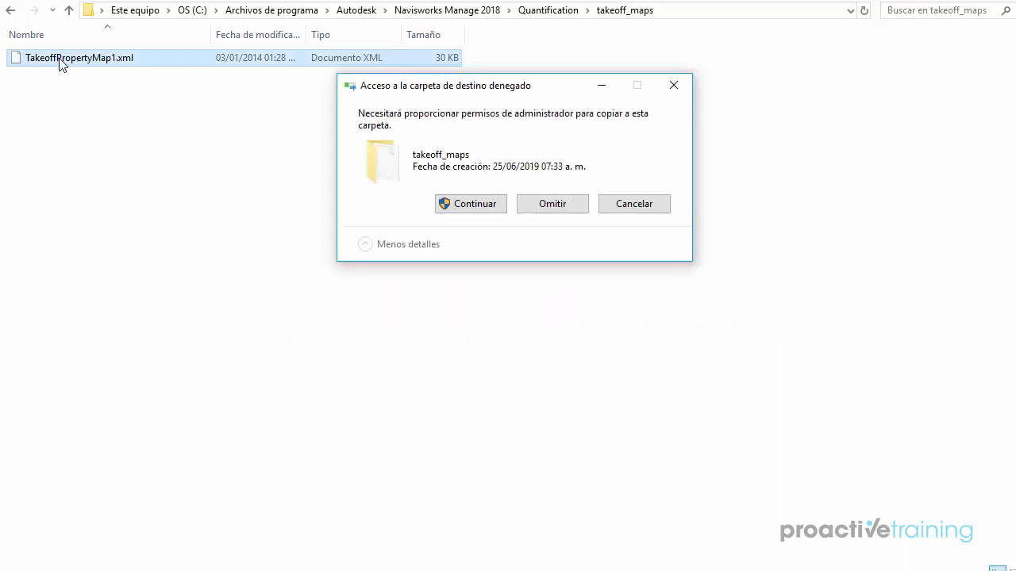
{"action": "left_click", "coordinate": [471, 202]}
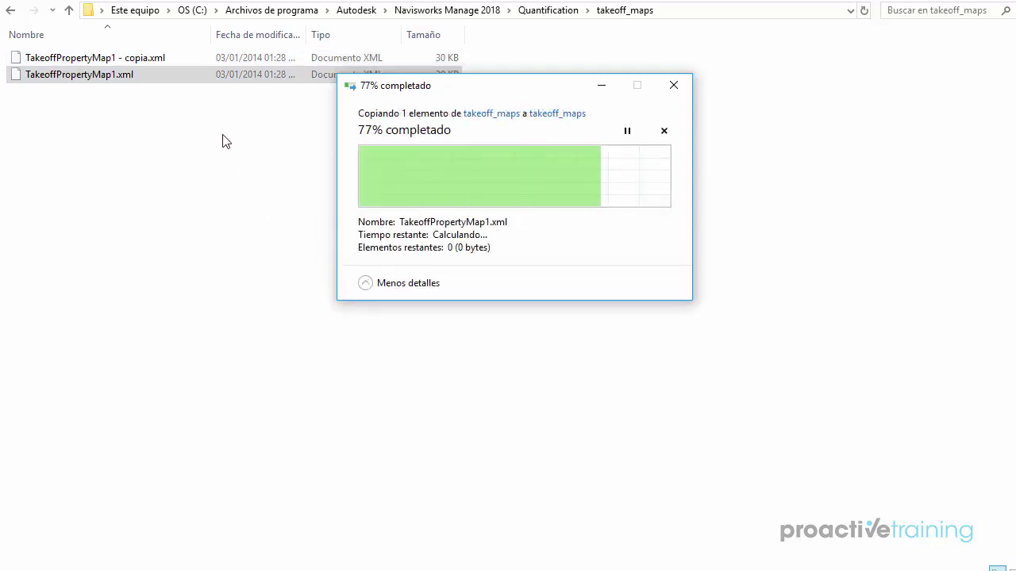
Rename the copied property map file as TakeoffPropertyMap1_default.xml.
{"action": "left_click", "coordinate": [145, 63]}
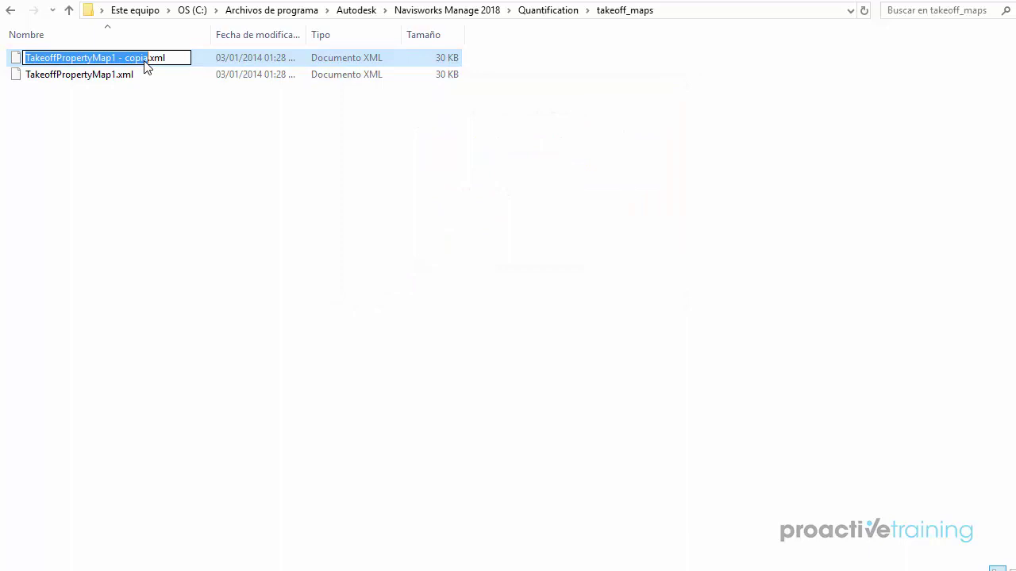
{"action": "key", "text": "Right"}
{"action": "key", "text": "shift+Left"}
{"action": "key", "text": "shift+Left"}
{"action": "key", "text": "shift+Left"}
{"action": "key", "text": "shift+Left"}
{"action": "key", "text": "shift+Left"}
{"action": "key", "text": "shift+Left"}
{"action": "key", "text": "shift+Left"}
{"action": "key", "text": "shift+Left"}
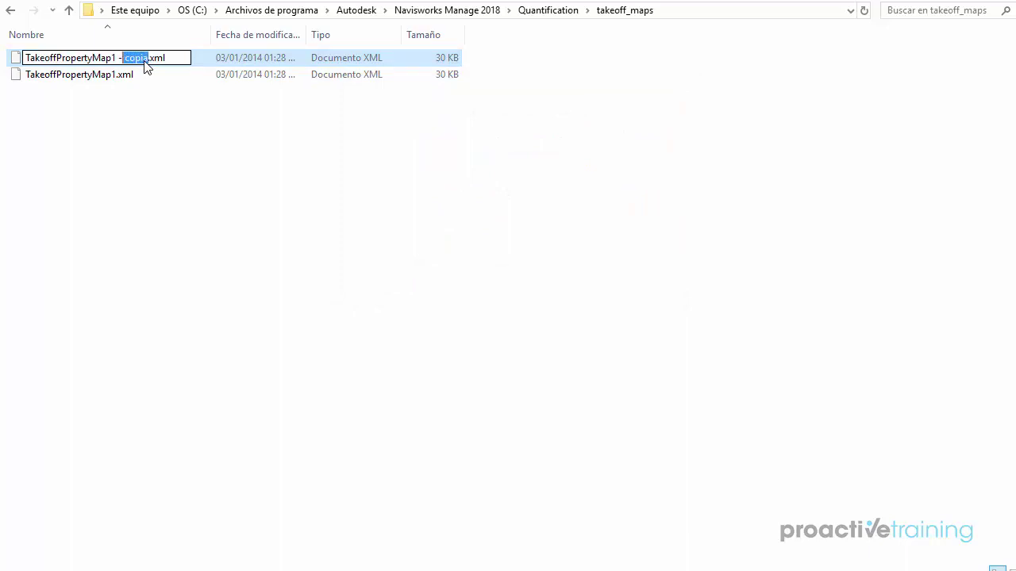
{"action": "type", "text": "_default"}
{"action": "key", "text": "Return"}
{"action": "key", "text": "Return"}
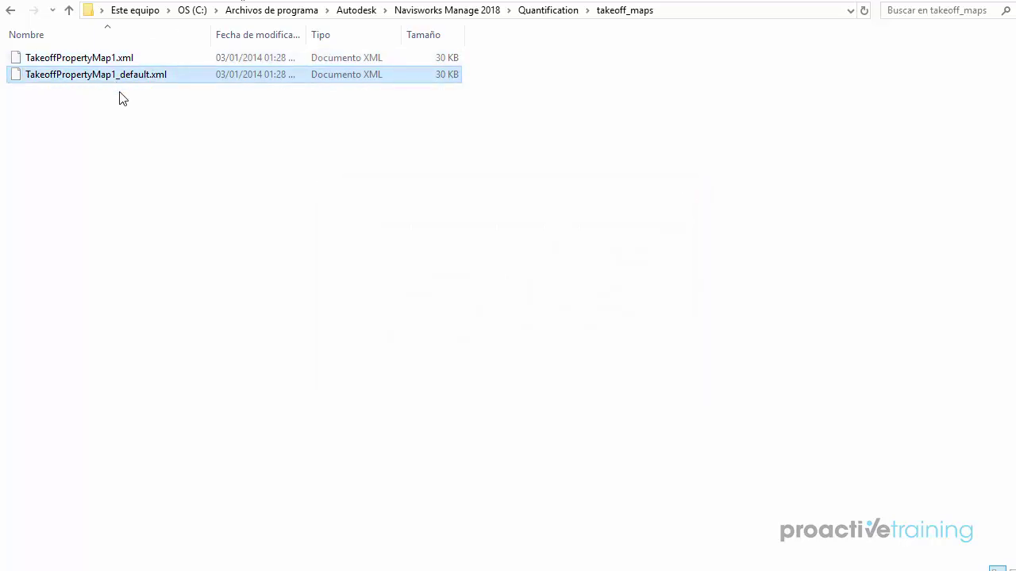
Open the original TakeoffPropertyMap1.xml with the Brackets editor.
{"action": "left_click", "coordinate": [109, 57]}
{"action": "right_click", "coordinate": [109, 57]}
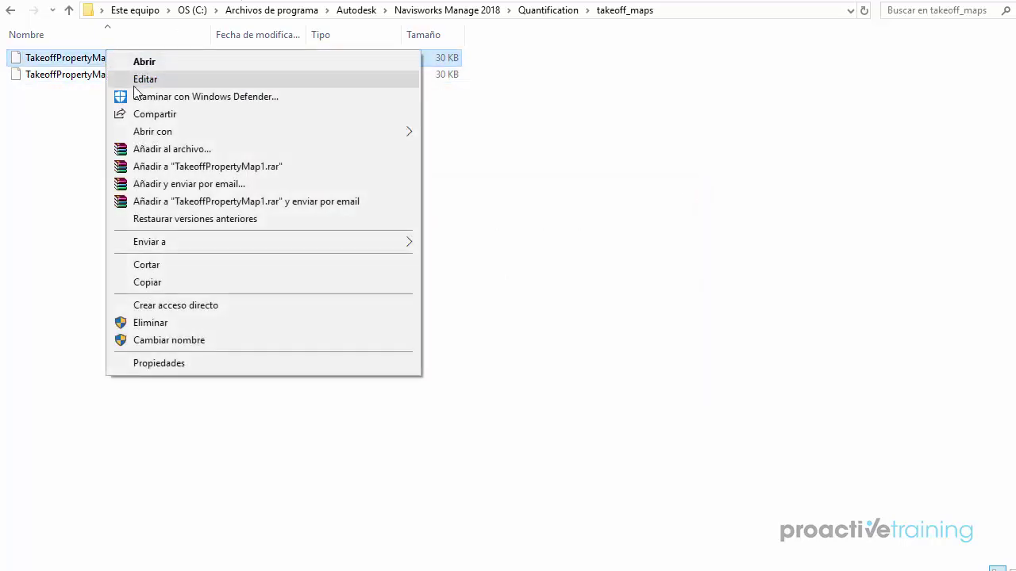
{"action": "mouse_move", "coordinate": [168, 134]}
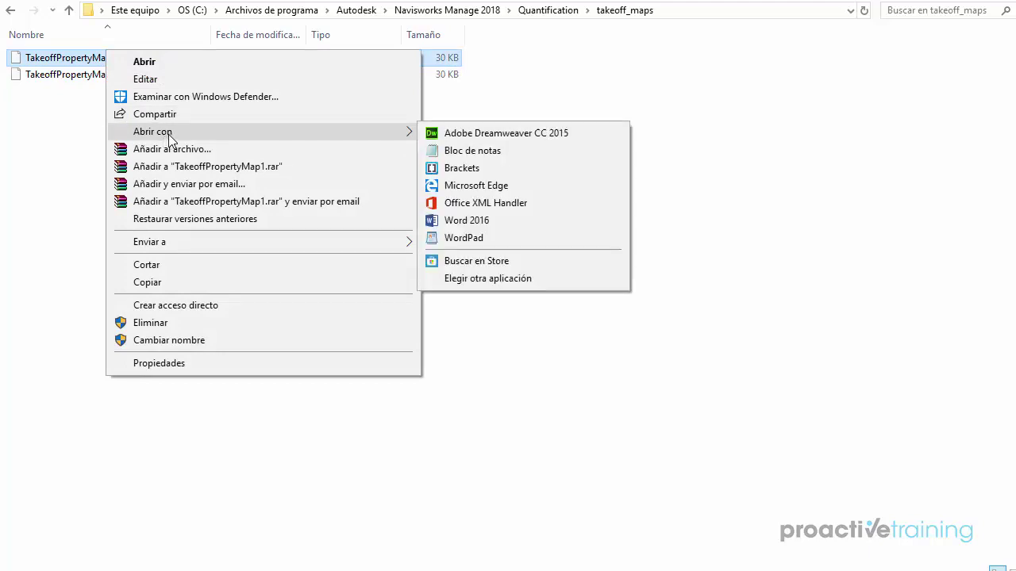
{"action": "left_click", "coordinate": [510, 163]}
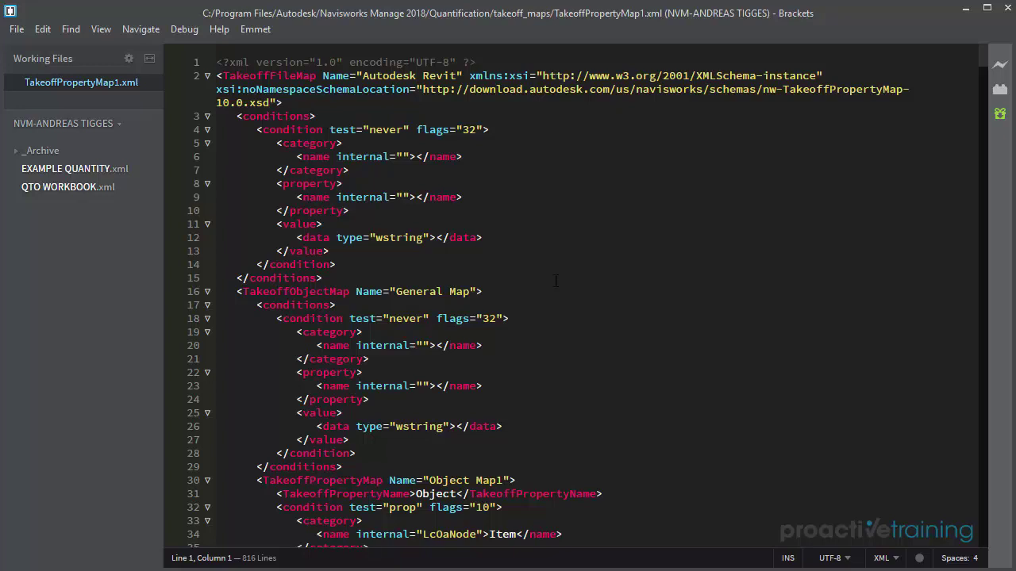
Examine the search conditions in EXAMPLE QUANTITY.xml, in particular the Qto_WallBaseQuantities category.
{"action": "left_click", "coordinate": [88, 167]}
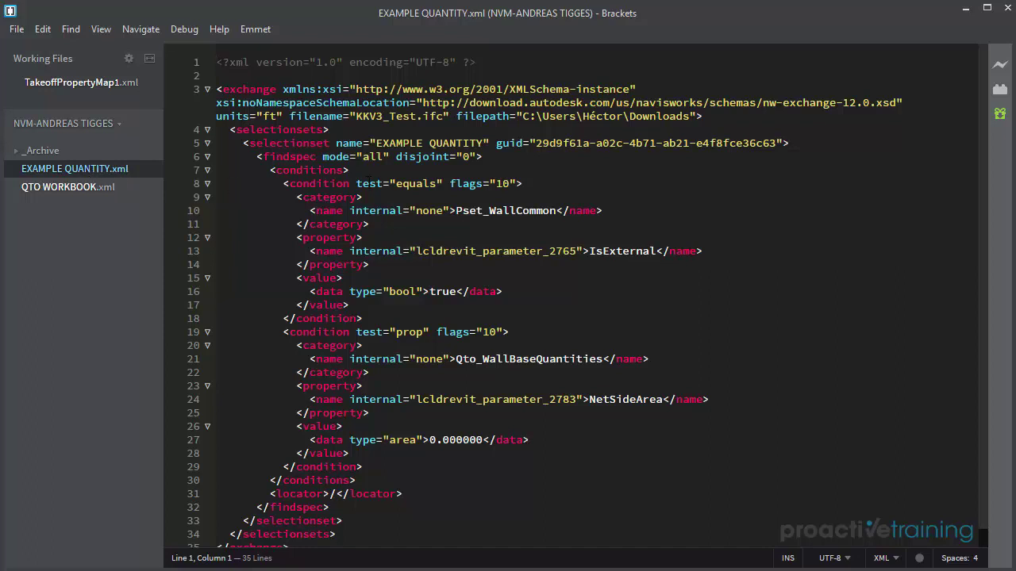
{"action": "scroll", "coordinate": [500, 291], "scroll_direction": "down", "scroll_amount": 1}
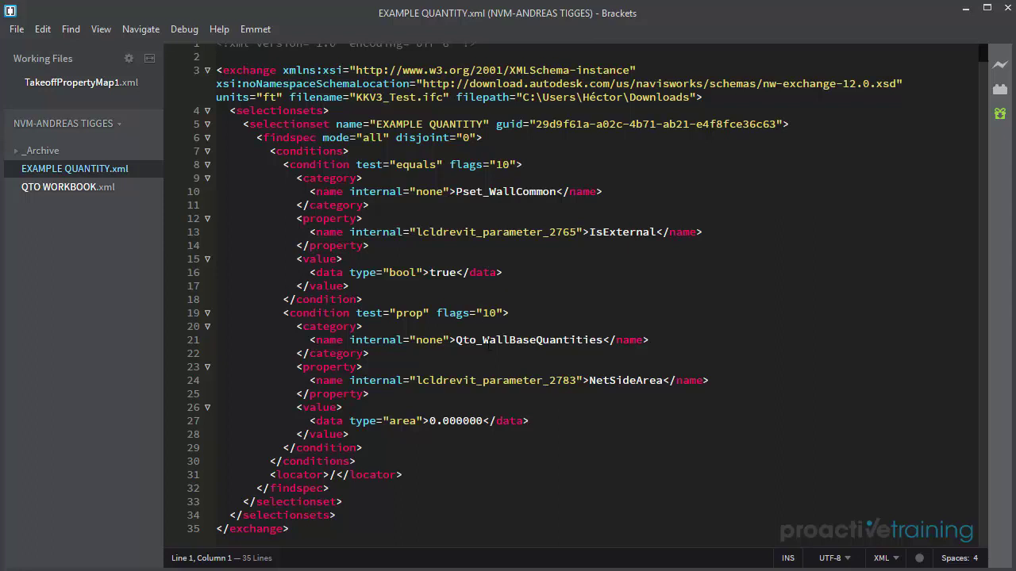
{"action": "left_click", "coordinate": [489, 339]}
{"action": "left_click", "coordinate": [654, 340]}
Copy the complete Area Map7 TakeoffPropertyMap block in TakeoffPropertyMap1.xml, from its opening tag through its closing tag.
{"action": "left_click", "coordinate": [56, 82]}
{"action": "scroll", "coordinate": [564, 320], "scroll_direction": "down", "scroll_amount": 17}
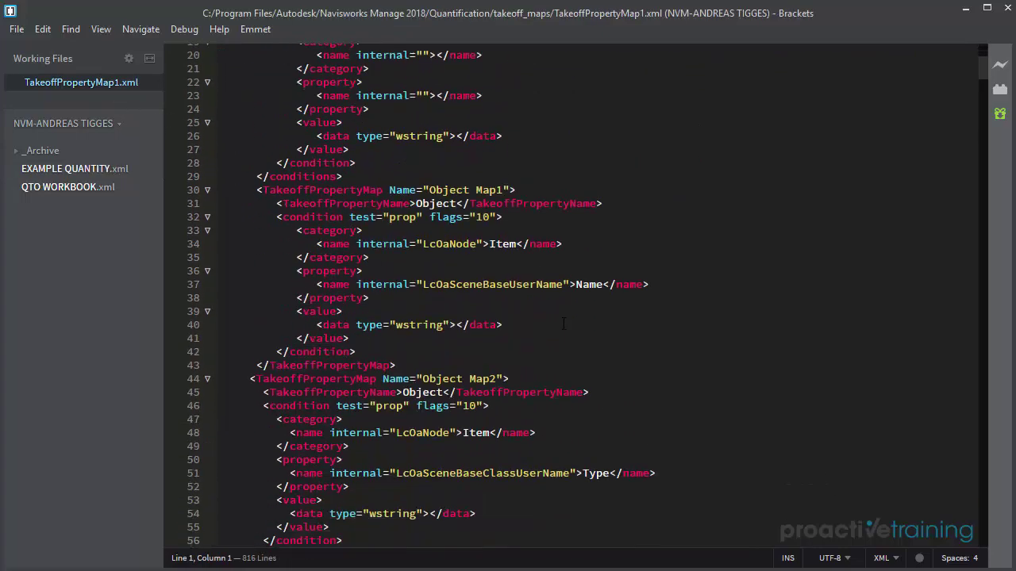
{"action": "scroll", "coordinate": [562, 317], "scroll_direction": "down", "scroll_amount": 20}
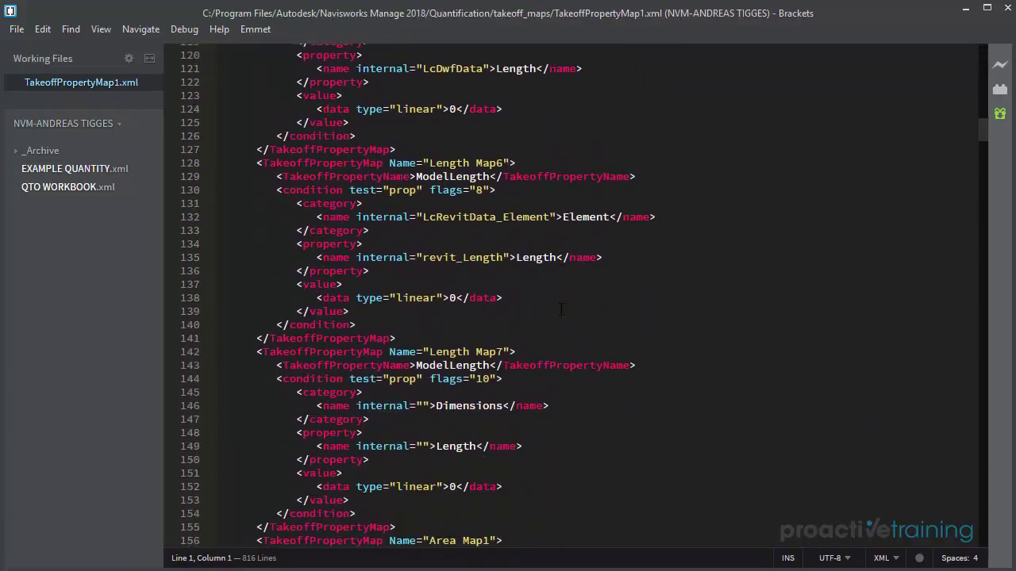
{"action": "scroll", "coordinate": [561, 310], "scroll_direction": "down", "scroll_amount": 20}
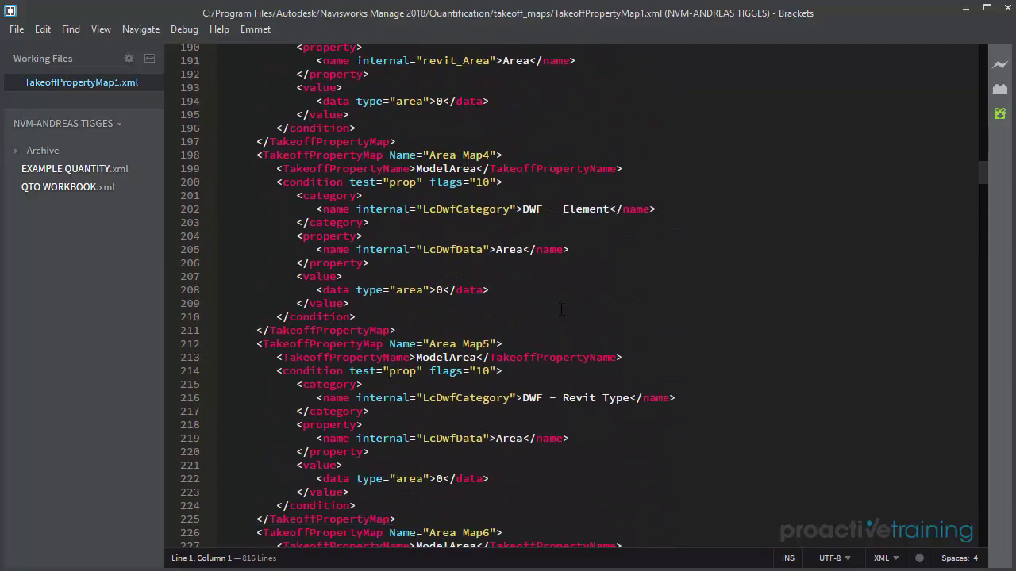
{"action": "scroll", "coordinate": [561, 309], "scroll_direction": "down", "scroll_amount": 10}
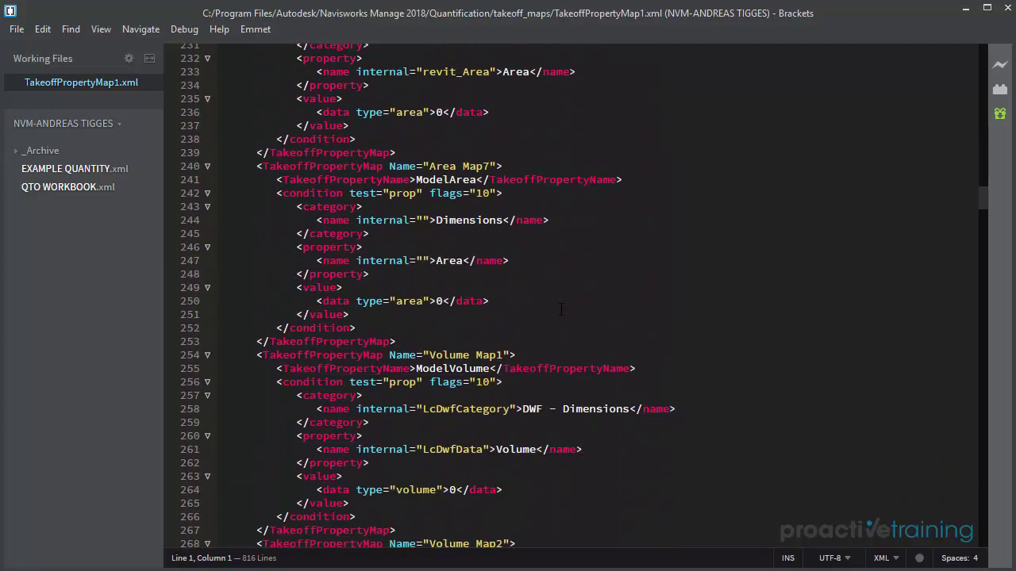
{"action": "scroll", "coordinate": [327, 114], "scroll_direction": "up", "scroll_amount": 1}
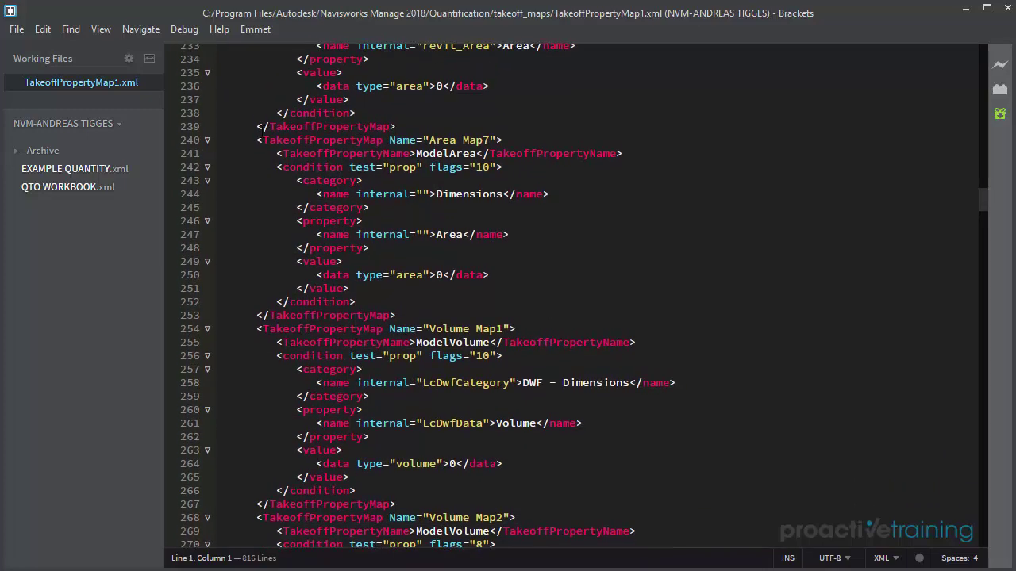
{"action": "left_click", "coordinate": [250, 140]}
{"action": "key", "text": "shift+Down"}
{"action": "key", "text": "shift+Down"}
{"action": "key", "text": "shift+Down"}
{"action": "key", "text": "shift+Down"}
{"action": "key", "text": "shift+Down"}
{"action": "key", "text": "shift+Down"}
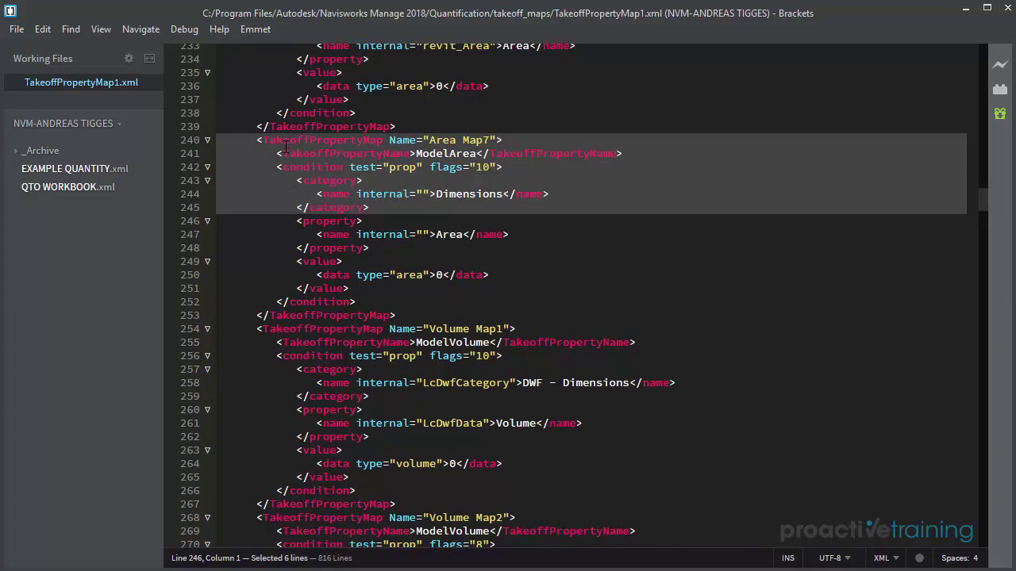
{"action": "key", "text": "shift+Down"}
{"action": "key", "text": "shift+Down"}
{"action": "key", "text": "shift+Down"}
{"action": "key", "text": "shift+Down"}
{"action": "key", "text": "shift+Down"}
{"action": "key", "text": "shift+Down"}
{"action": "key", "text": "shift+Down"}
{"action": "key", "text": "shift+Down"}
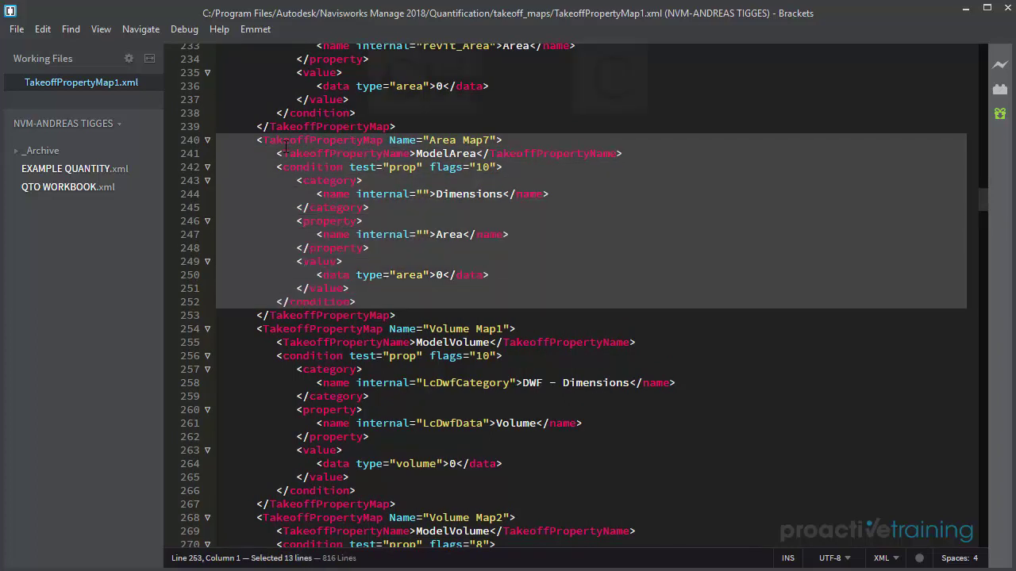
{"action": "key", "text": "ctrl+c"}
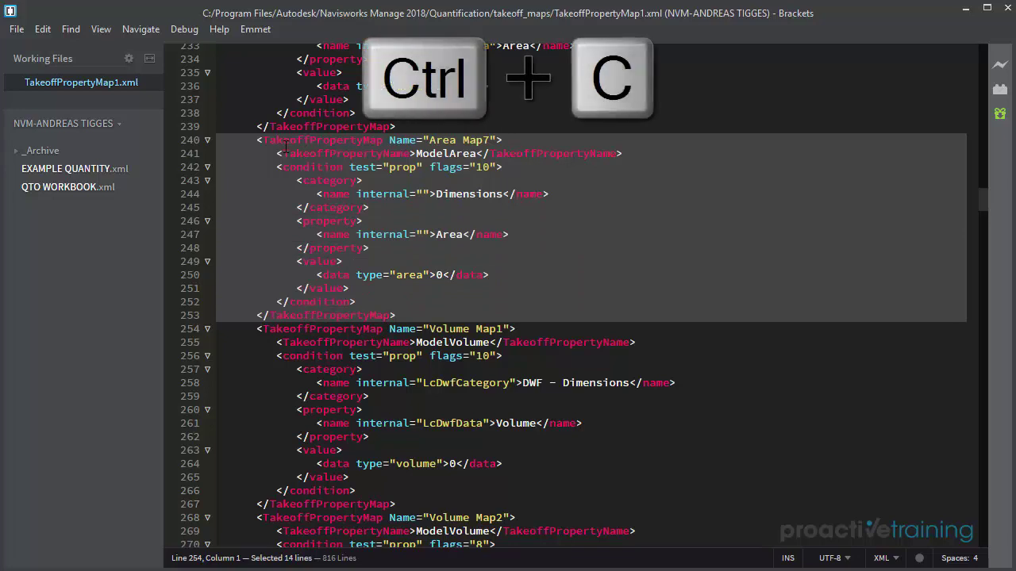
Paste the copied block between Area Map7 and Volume Map1, without leaving an empty line after it.
{"action": "key", "text": "Down"}
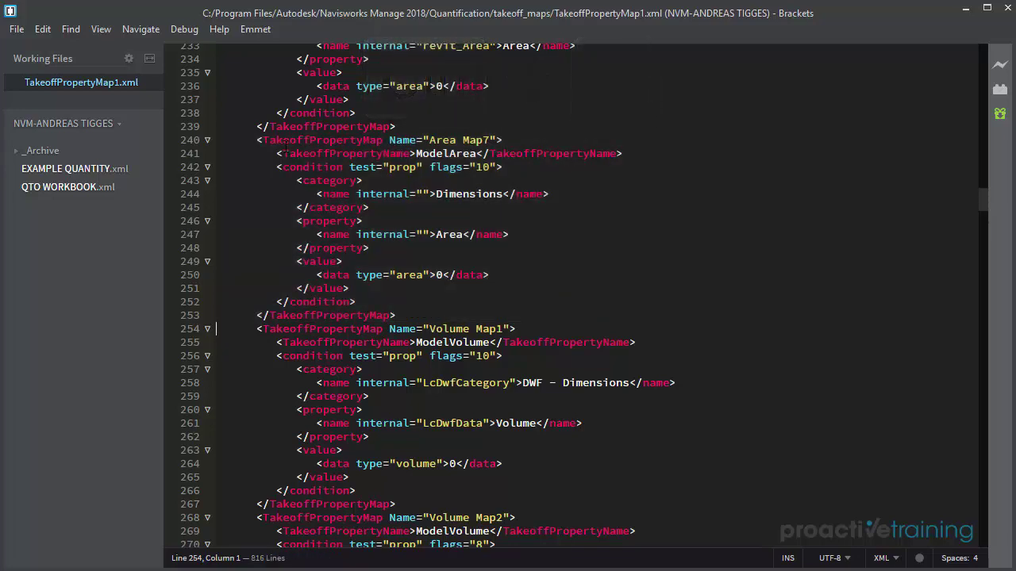
{"action": "key", "text": "Return"}
{"action": "key", "text": "Tab"}
{"action": "key", "text": "Tab"}
{"action": "key", "text": "ctrl+v"}
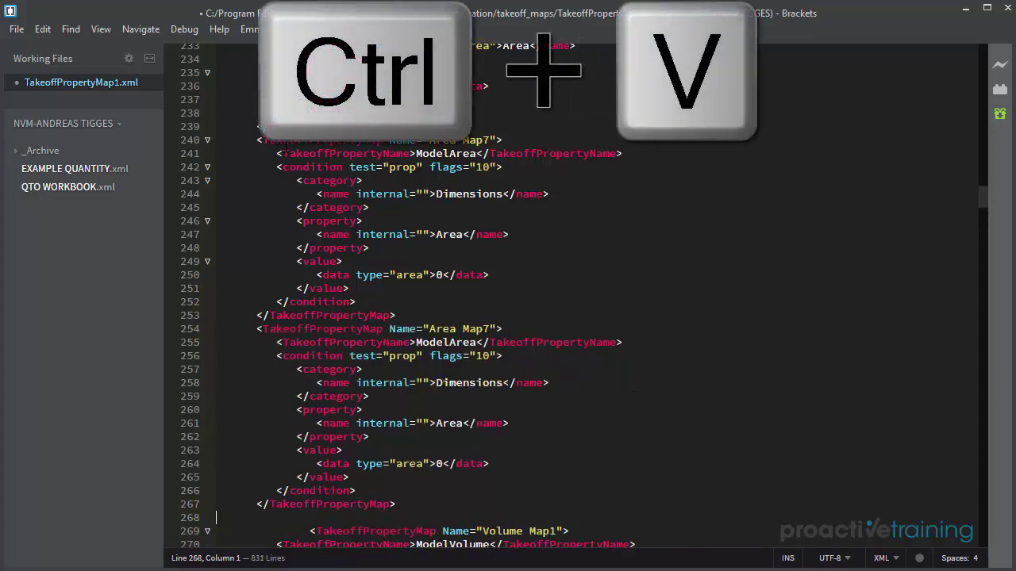
{"action": "key", "text": "BackSpace"}
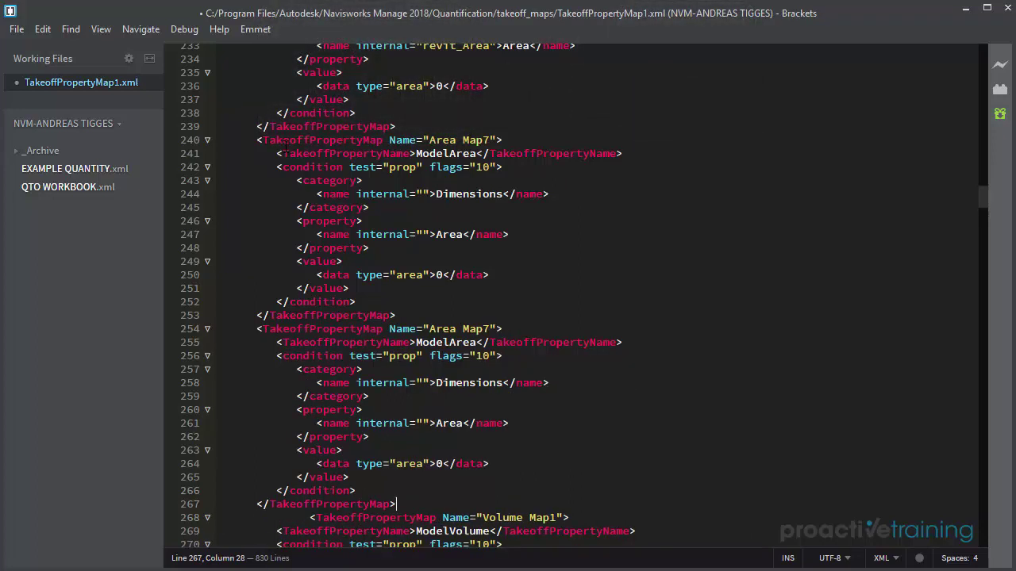
Rename the pasted property map as Area Map8.
{"action": "left_click", "coordinate": [484, 332]}
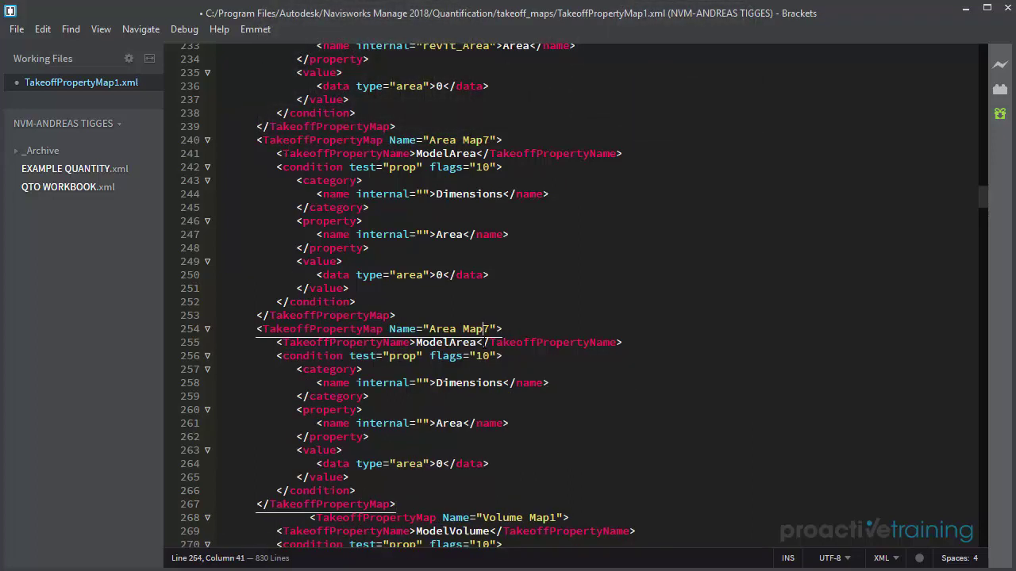
{"action": "key", "text": "Delete"}
{"action": "type", "text": "8"}
{"action": "key", "text": "Down"}
{"action": "key", "text": "Down"}
{"action": "key", "text": "Down"}
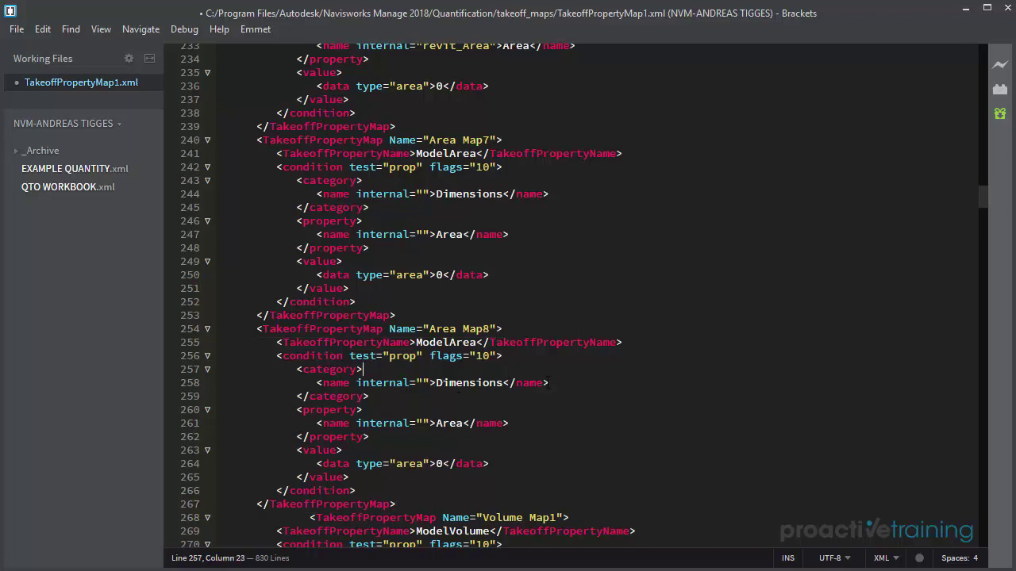
Replace the category name line of Area Map8 with the Qto_WallBaseQuantities name line copied from EXAMPLE QUANTITY.xml.
{"action": "left_click", "coordinate": [548, 382]}
{"action": "left_click", "coordinate": [75, 166]}
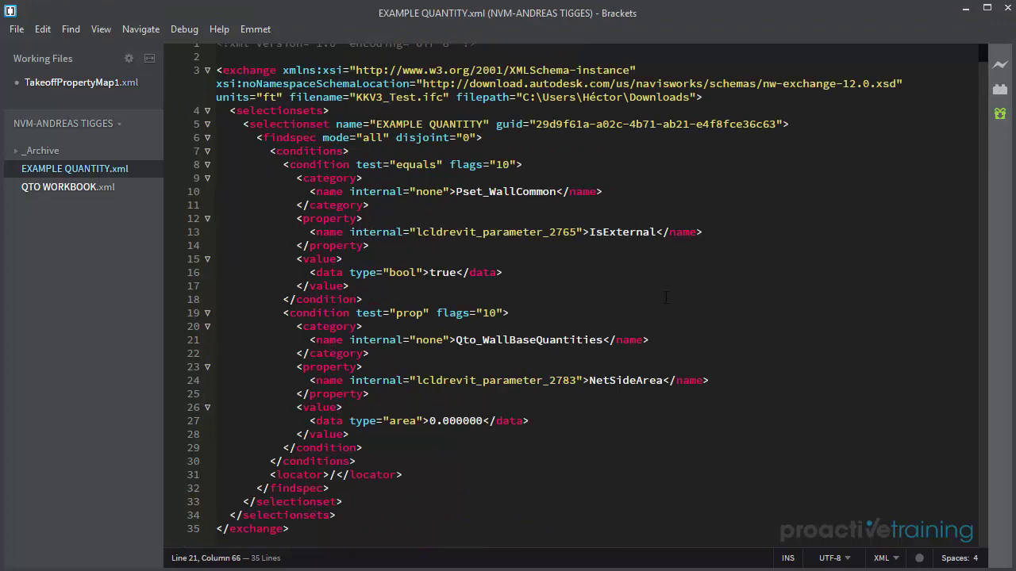
{"action": "left_click_drag", "start_coordinate": [664, 337], "coordinate": [310, 339]}
{"action": "key", "text": "ctrl+c"}
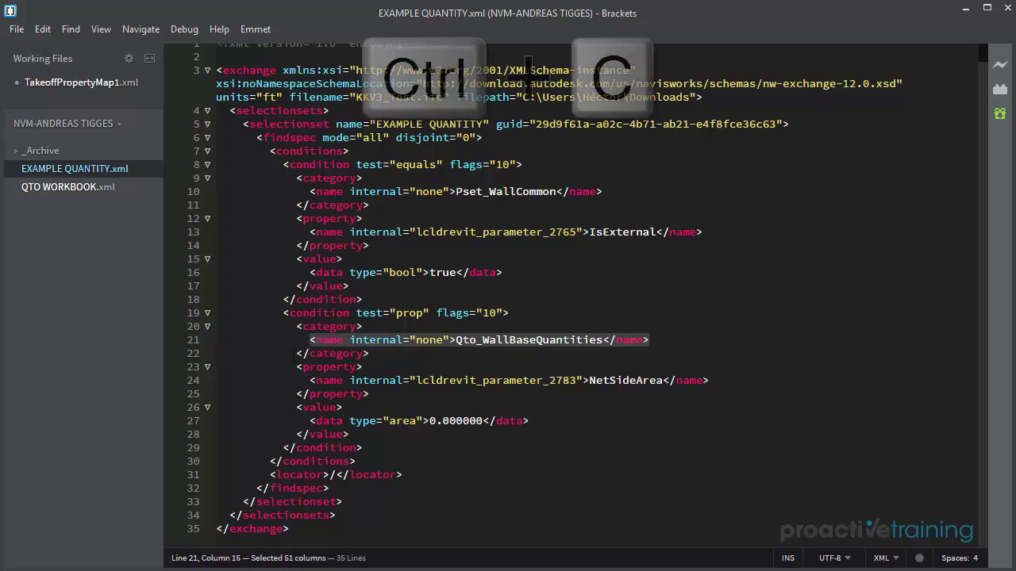
{"action": "left_click", "coordinate": [68, 86]}
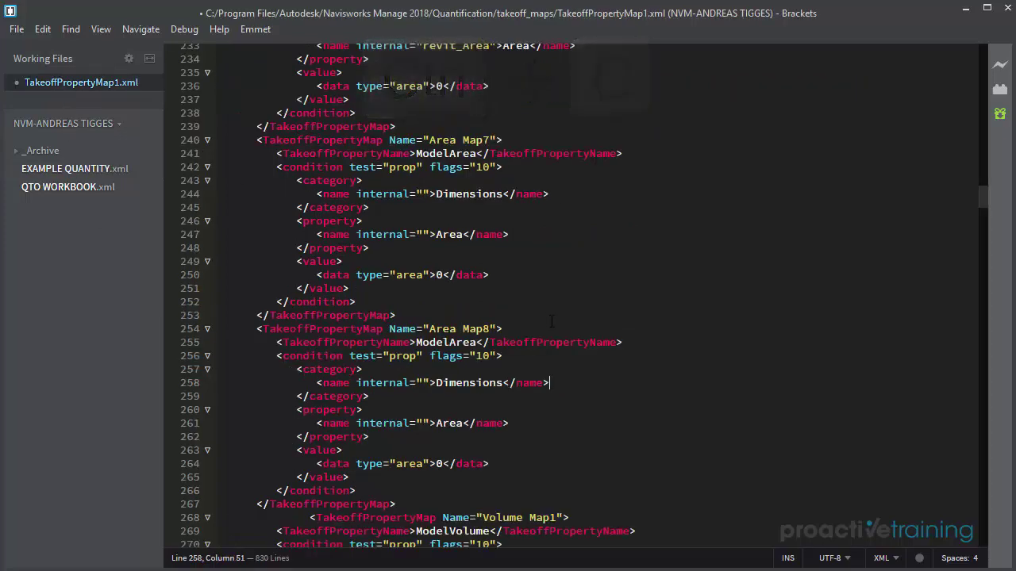
{"action": "left_click_drag", "start_coordinate": [558, 382], "coordinate": [316, 383]}
{"action": "key", "text": "ctrl+v"}
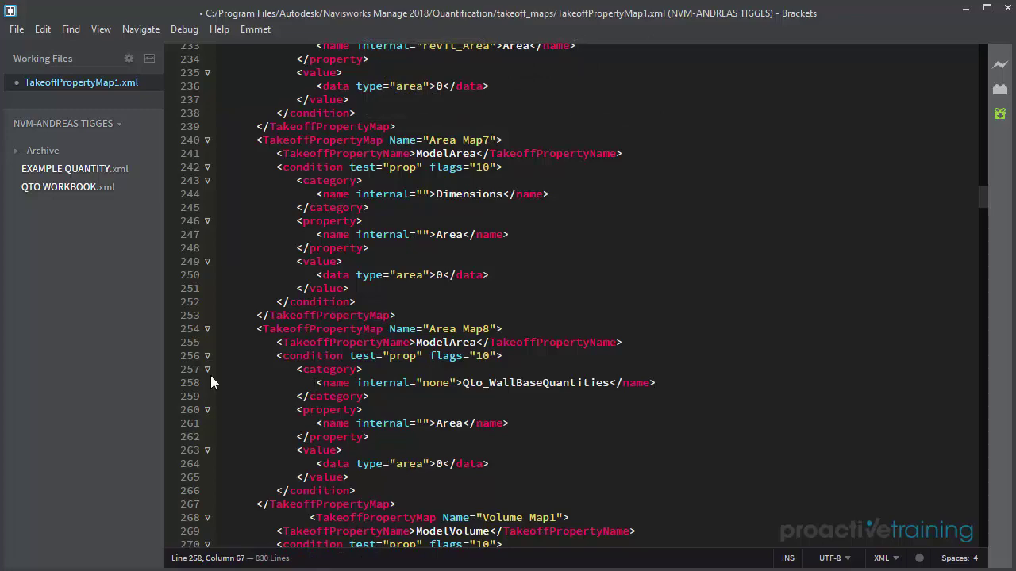
Replace the property name line of Area Map8 with the NetSideArea line (lcldrevit_parameter_2783) copied from EXAMPLE QUANTITY.xml.
{"action": "left_click", "coordinate": [76, 169]}
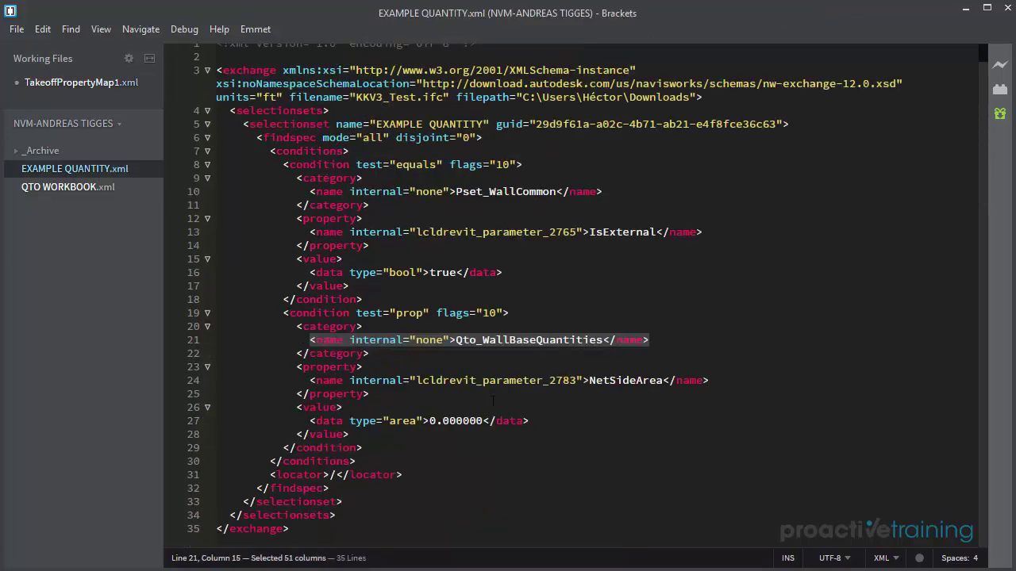
{"action": "left_click_drag", "start_coordinate": [708, 381], "coordinate": [308, 380]}
{"action": "key", "text": "ctrl+c"}
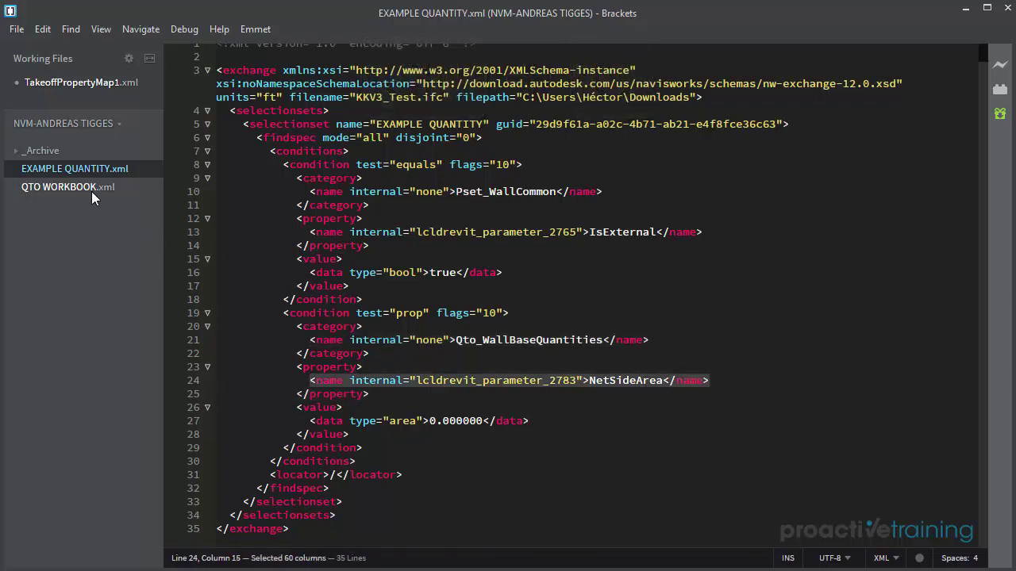
{"action": "left_click", "coordinate": [58, 82]}
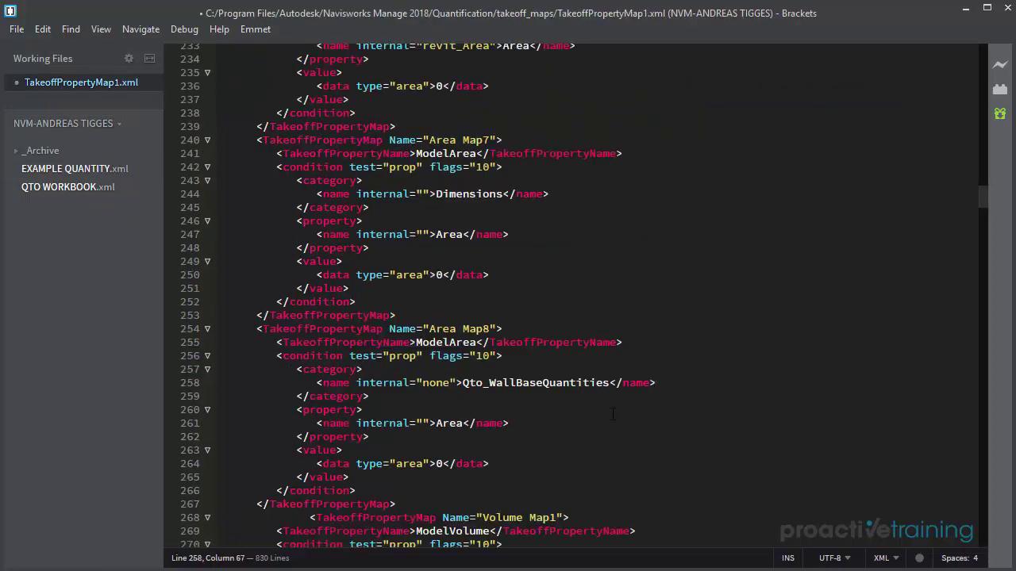
{"action": "left_click_drag", "start_coordinate": [509, 423], "coordinate": [314, 423]}
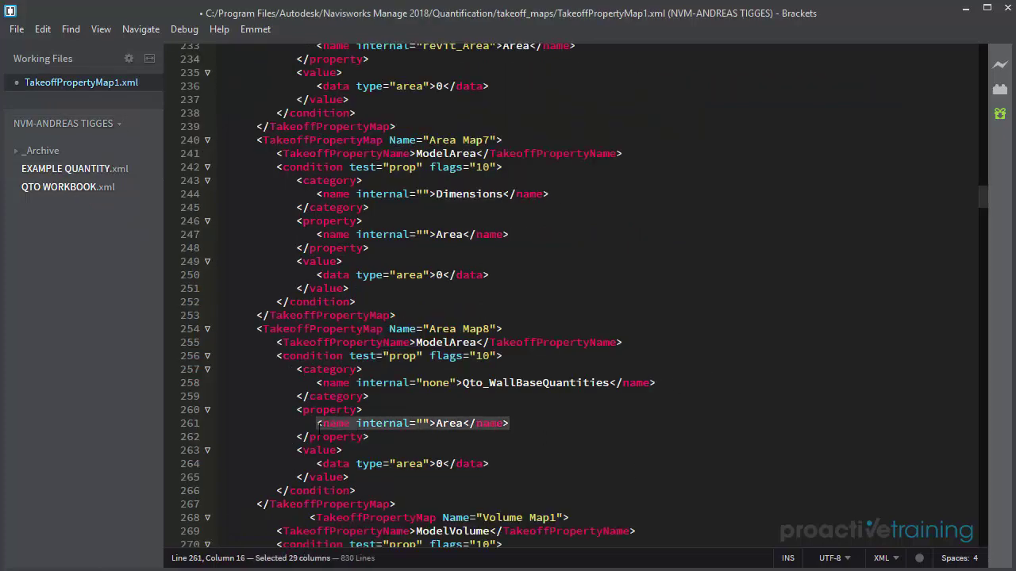
{"action": "key", "text": "ctrl+v"}
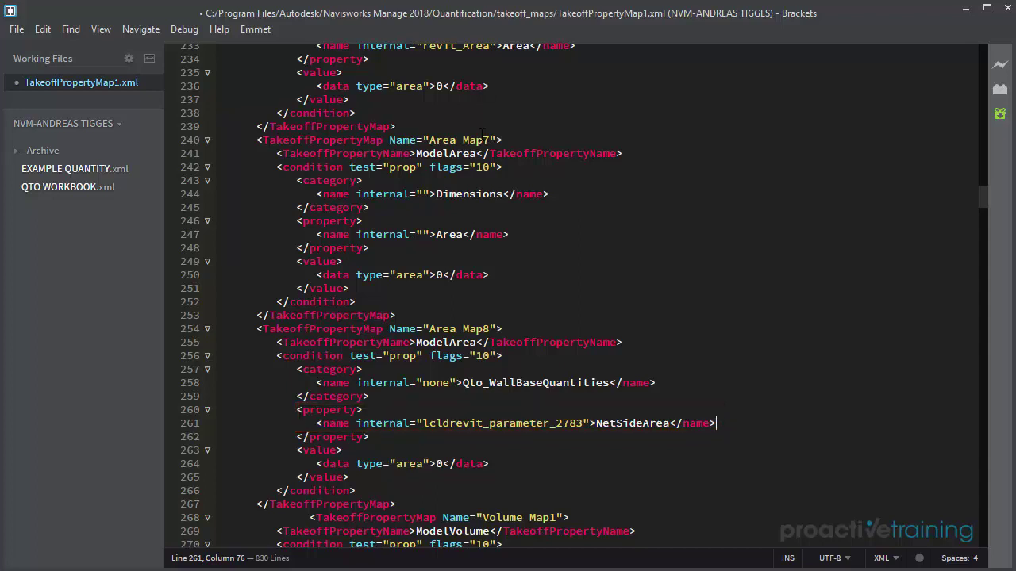
Try to save the edited TakeoffPropertyMap1.xml in its original takeoff_maps location.
{"action": "left_click", "coordinate": [16, 29]}
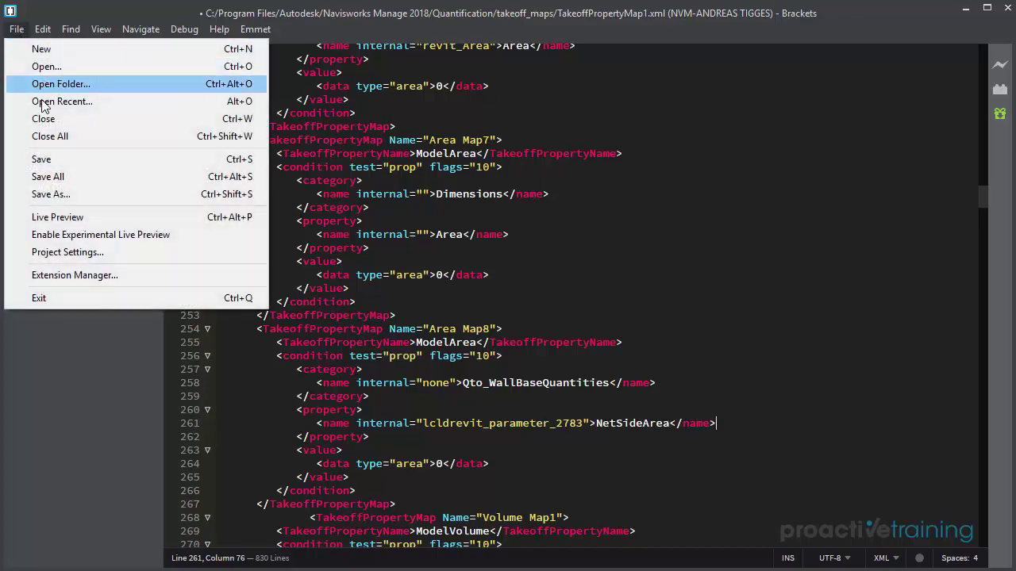
{"action": "left_click", "coordinate": [47, 160]}
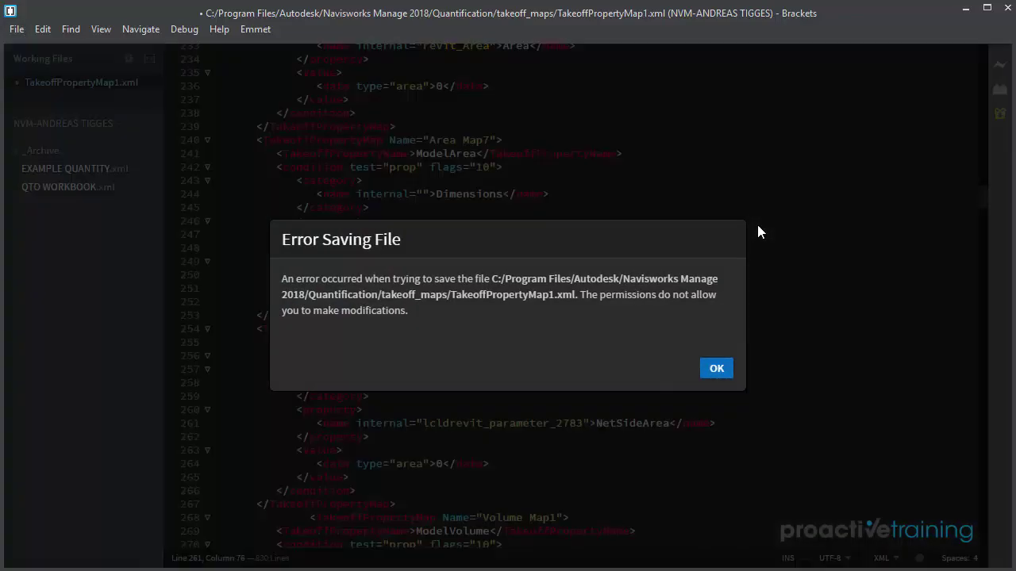
{"action": "left_click", "coordinate": [719, 370]}
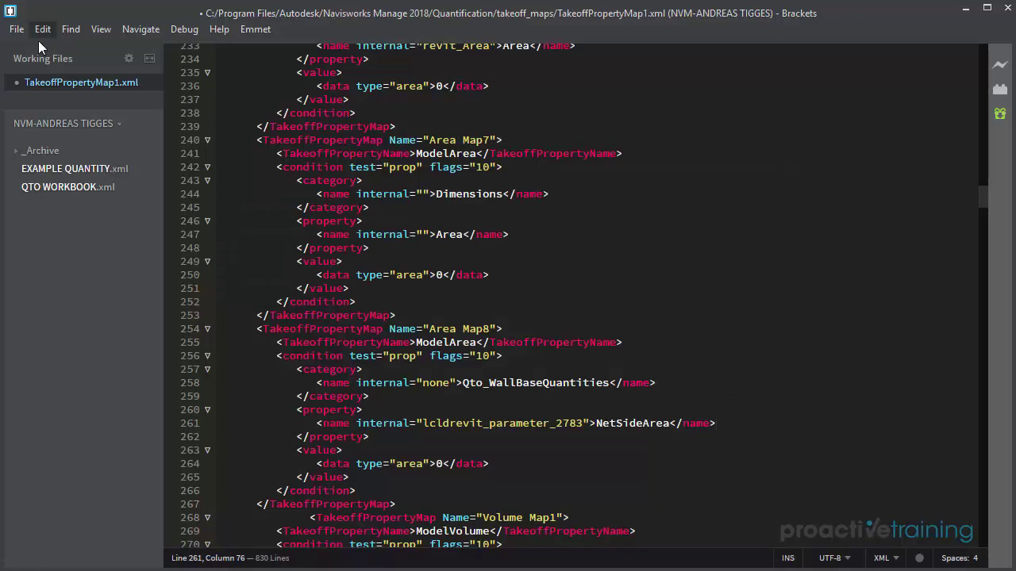
Save the edited file as TakeoffPropertyMap1.xml in the project folder that holds EXAMPLE QUANTITY.xml.
{"action": "left_click", "coordinate": [15, 35]}
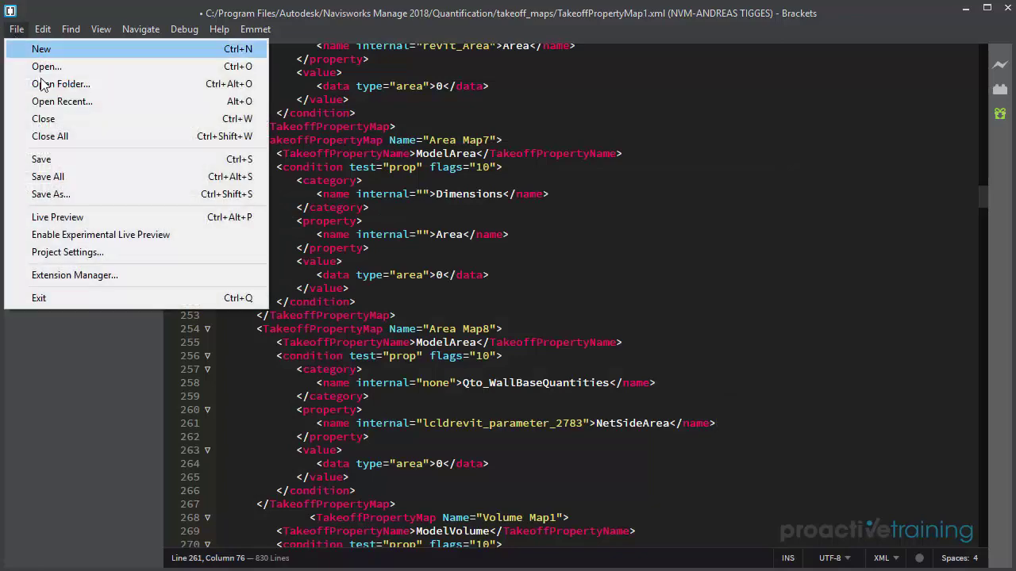
{"action": "left_click", "coordinate": [67, 196]}
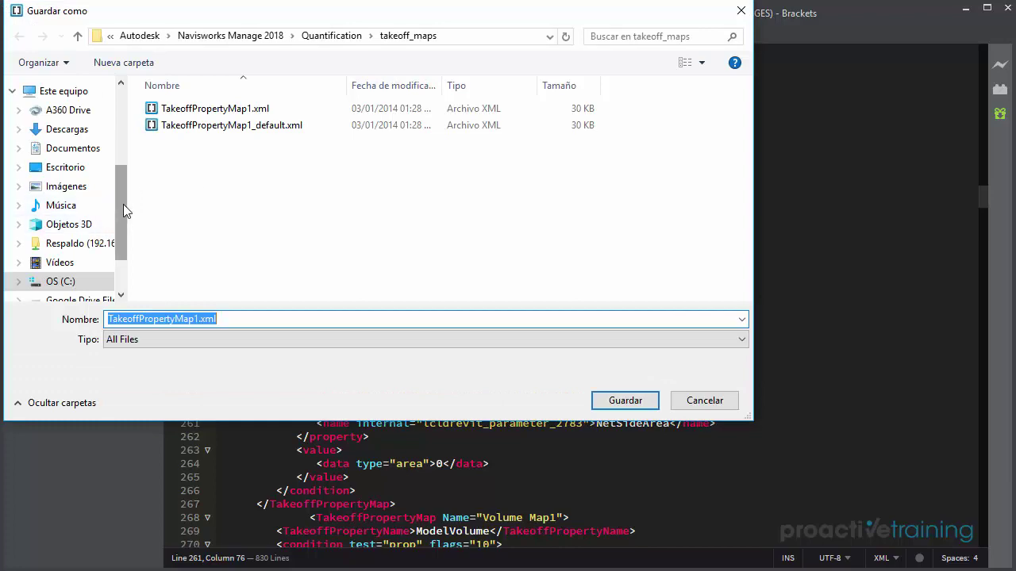
{"action": "left_click_drag", "start_coordinate": [124, 208], "coordinate": [106, 159]}
{"action": "left_click", "coordinate": [70, 123]}
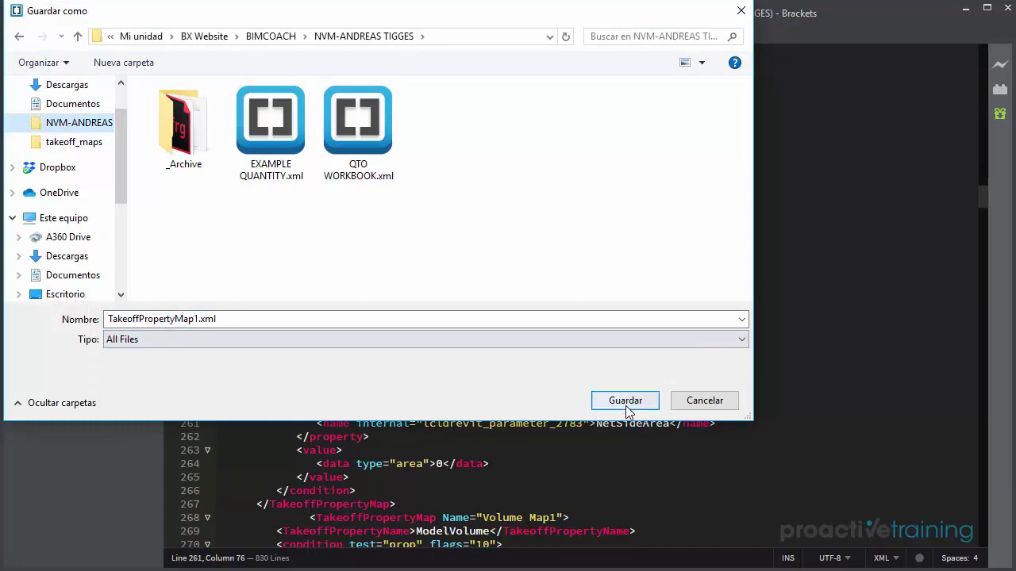
{"action": "left_click", "coordinate": [620, 400]}
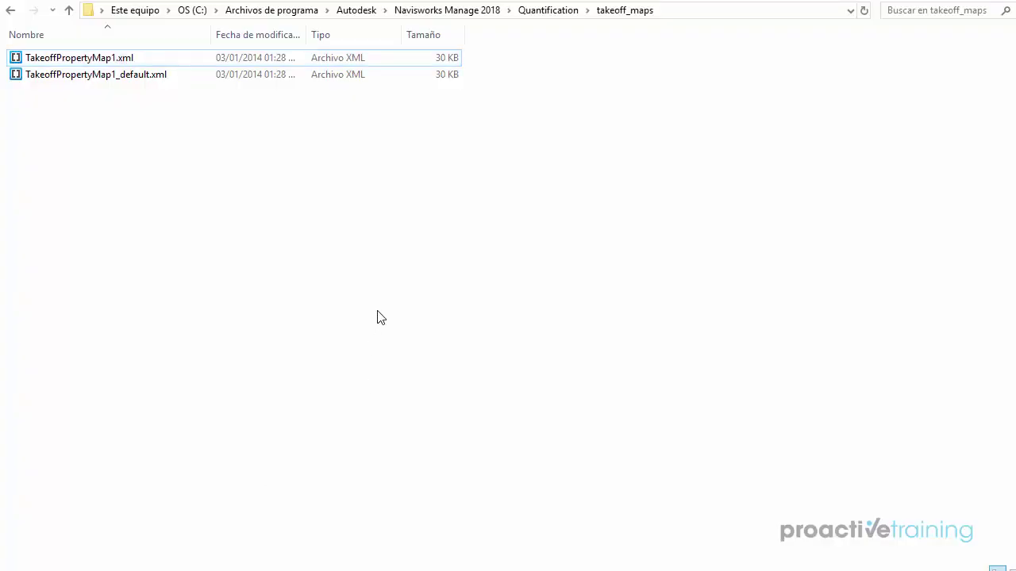
Paste the edited TakeoffPropertyMap1.xml into the takeoff_maps folder in File Explorer, overwriting the original file.
{"action": "key", "text": "ctrl+v"}
{"action": "left_click", "coordinate": [485, 197]}
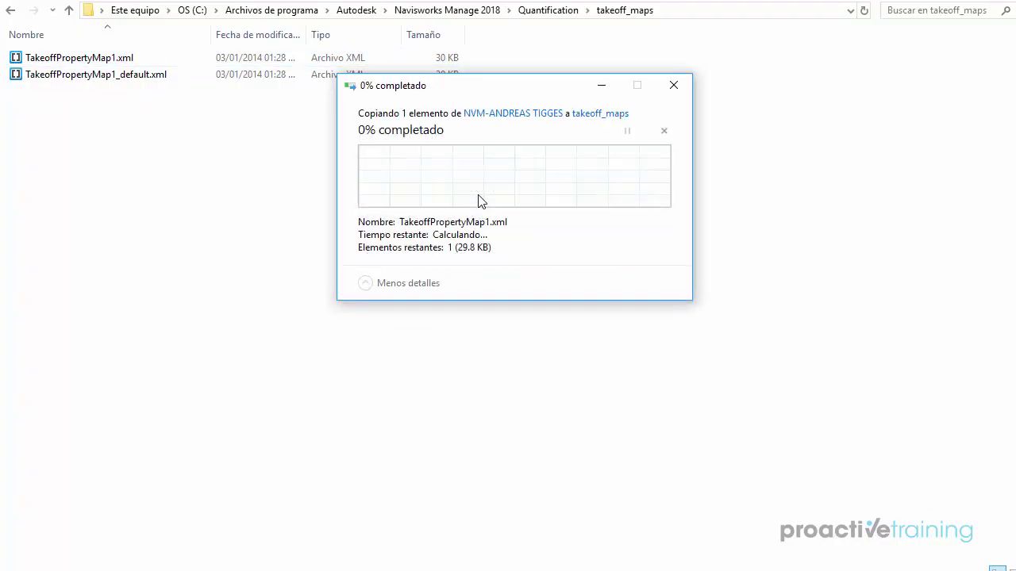
{"action": "left_click", "coordinate": [474, 208]}
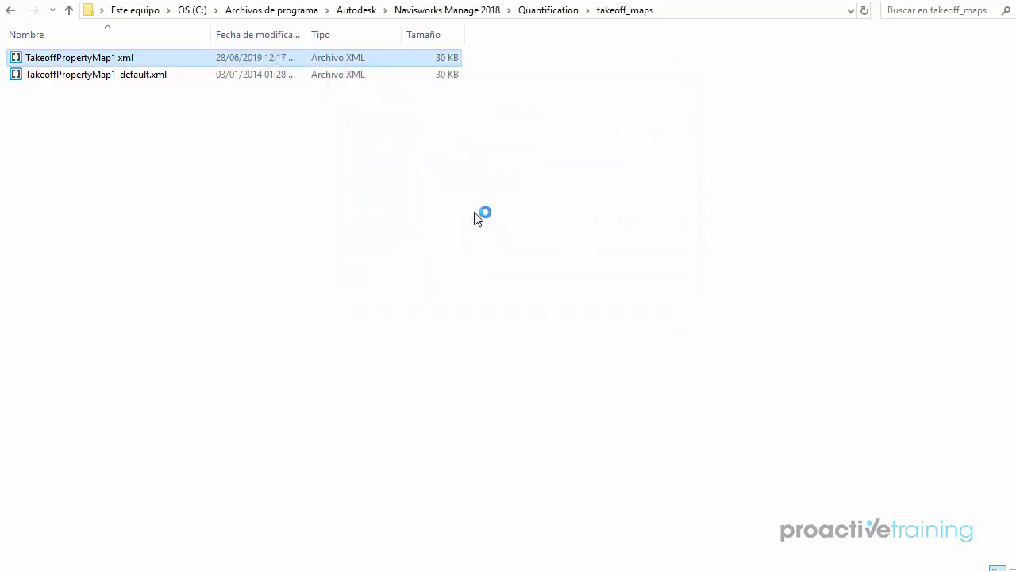
Switch to Navisworks Manage and close it without saving the changes to Untitled.nwf.
{"action": "key", "text": "alt+Tab"}
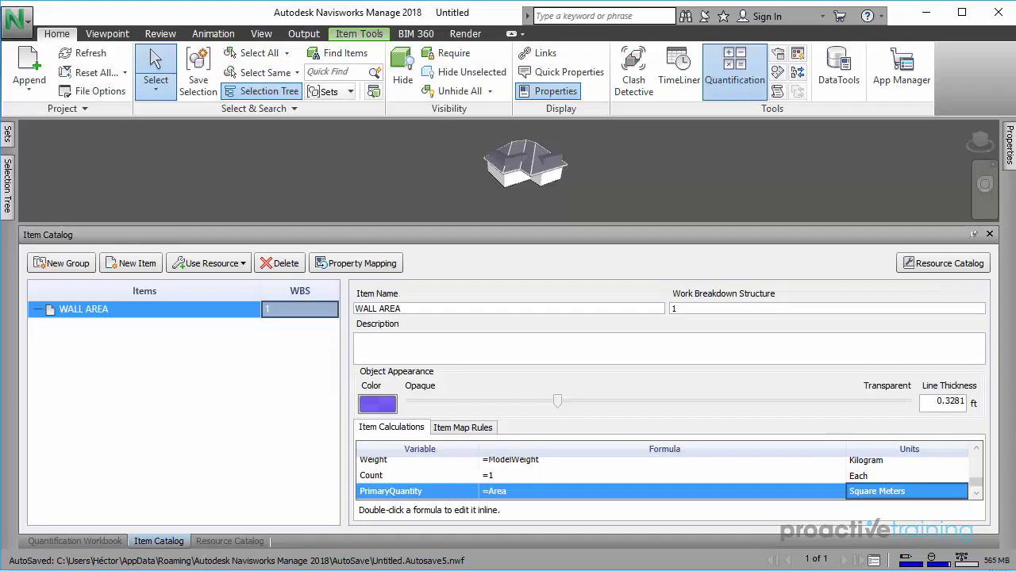
{"action": "left_click", "coordinate": [998, 18]}
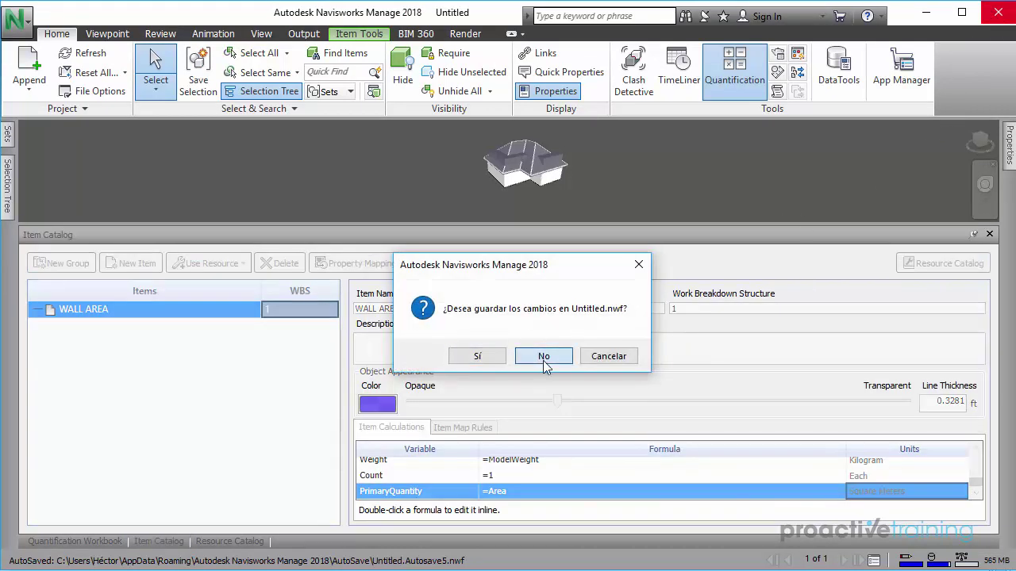
{"action": "left_click", "coordinate": [542, 358]}
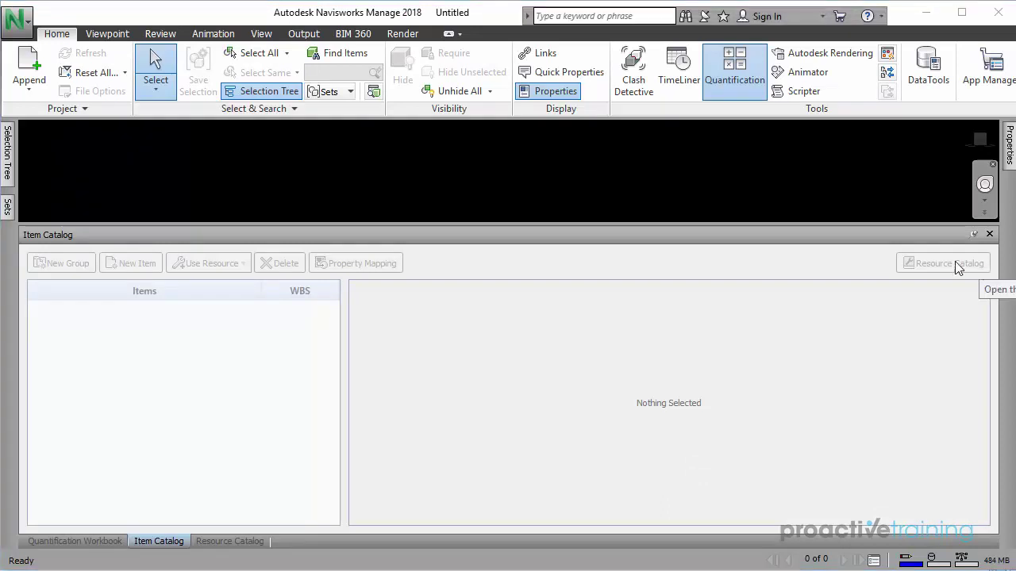
Append the IFC model KKV3_Test.ifc to the empty project.
{"action": "left_click", "coordinate": [27, 82]}
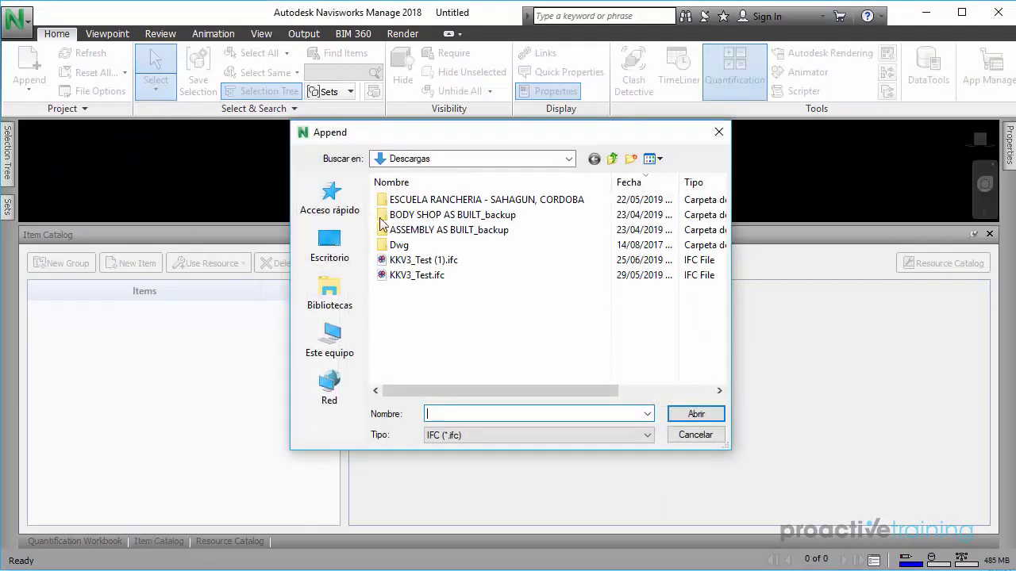
{"action": "left_click", "coordinate": [420, 275]}
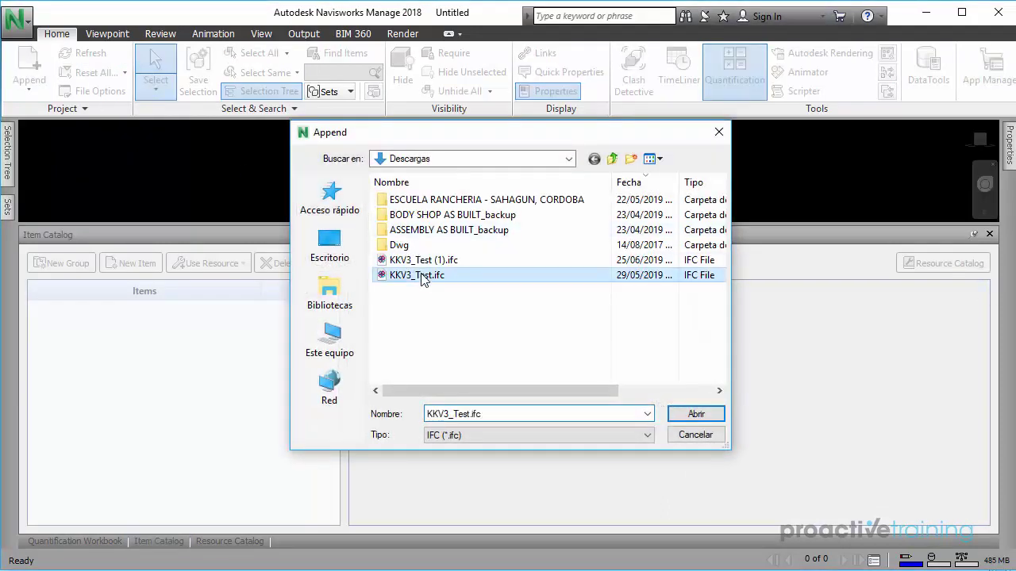
{"action": "left_click", "coordinate": [696, 414]}
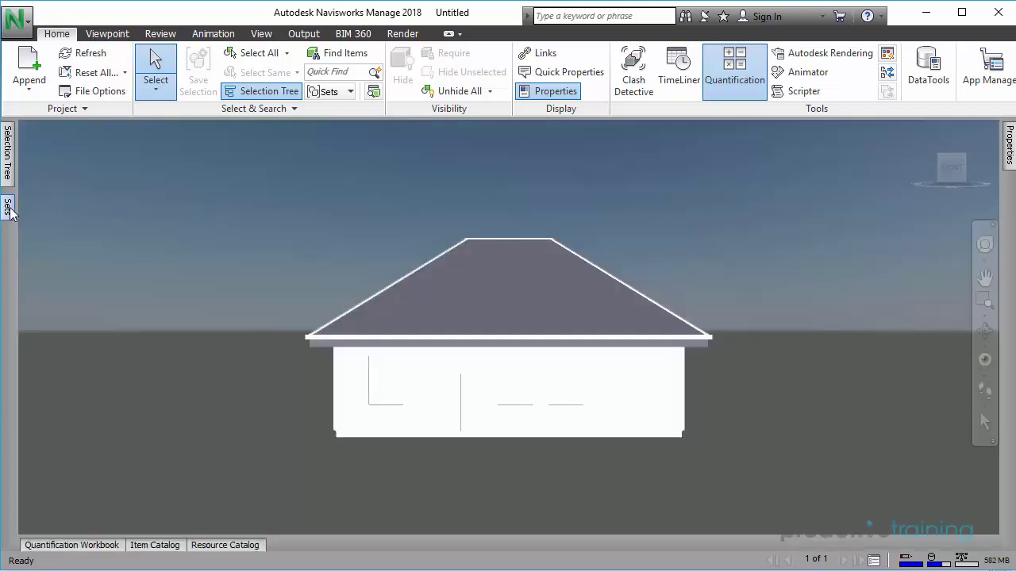
Import the search sets from EXAMPLE QUANTITY.xml.
{"action": "left_click", "coordinate": [8, 208]}
{"action": "left_click", "coordinate": [150, 147]}
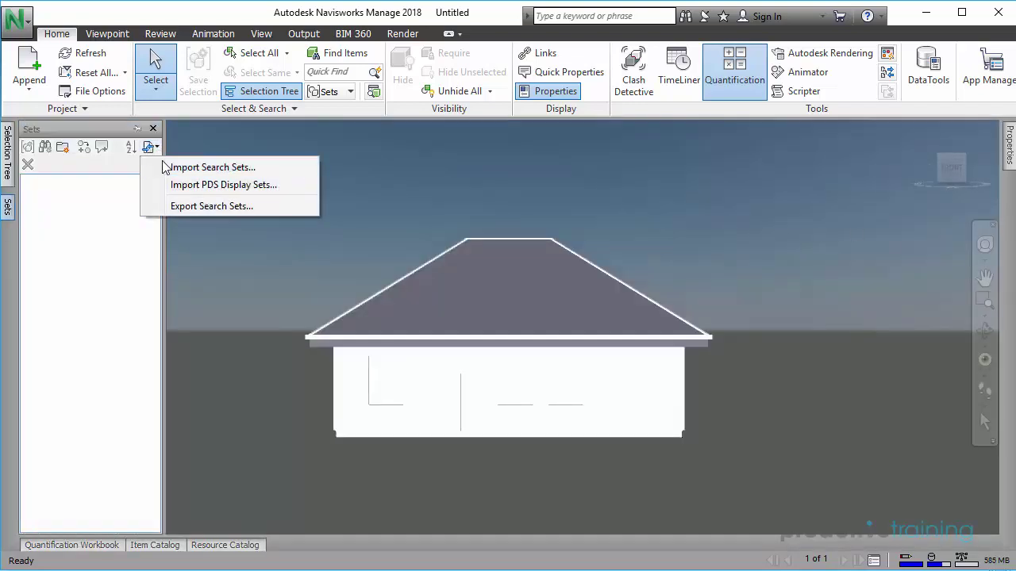
{"action": "left_click", "coordinate": [165, 167]}
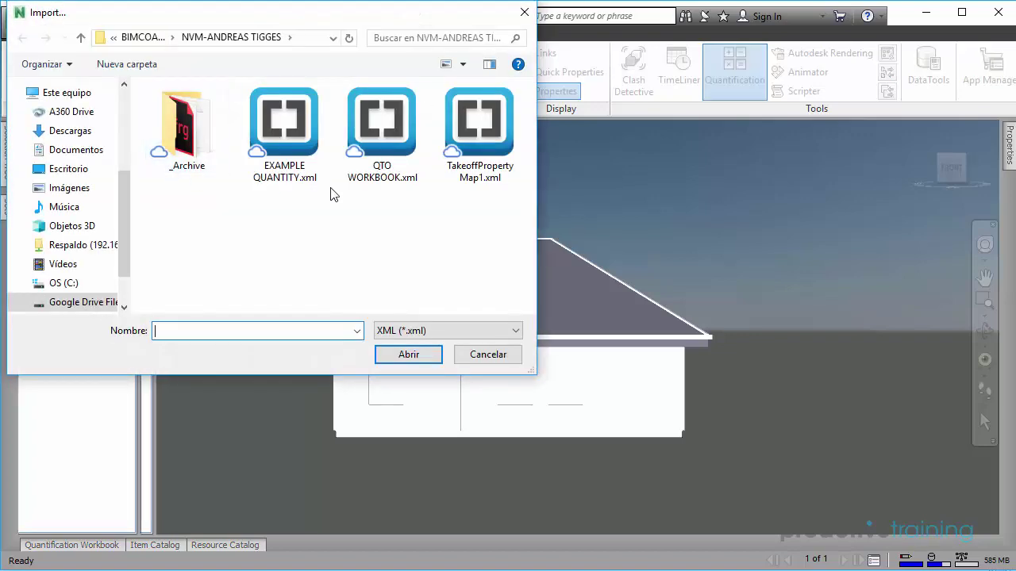
{"action": "left_click", "coordinate": [316, 158]}
{"action": "left_click", "coordinate": [426, 355]}
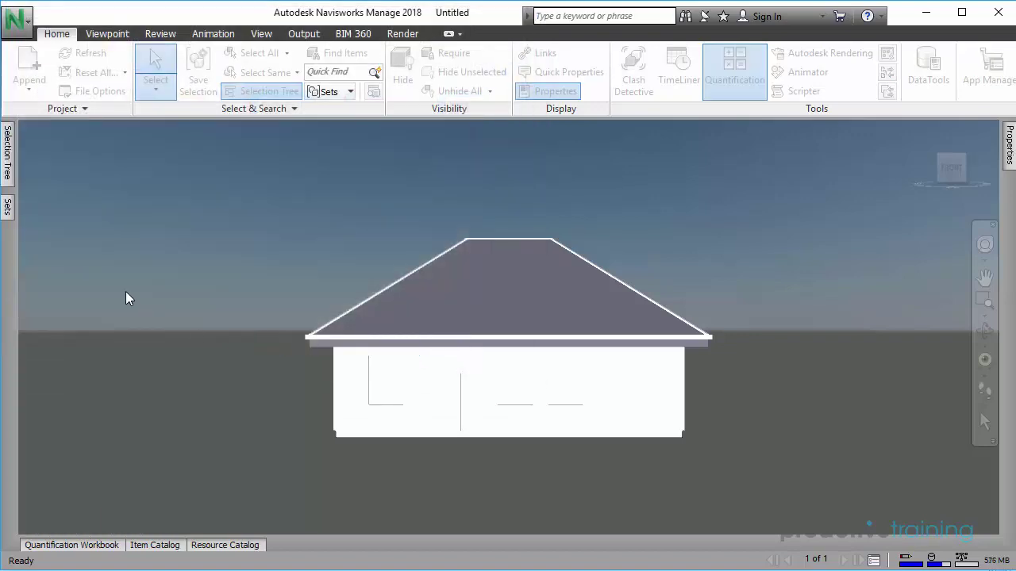
Set up the quantification project with the catalog QTO WORKBOOK.xml, postponing the tutorials, and keep the Quantification Workbook pinned open.
{"action": "left_click", "coordinate": [79, 546]}
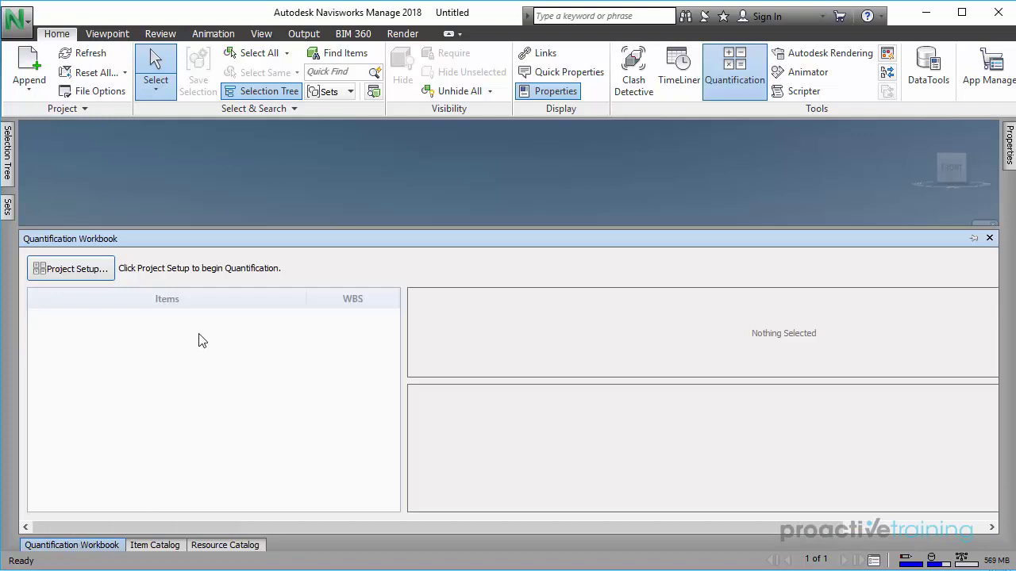
{"action": "left_click", "coordinate": [71, 268]}
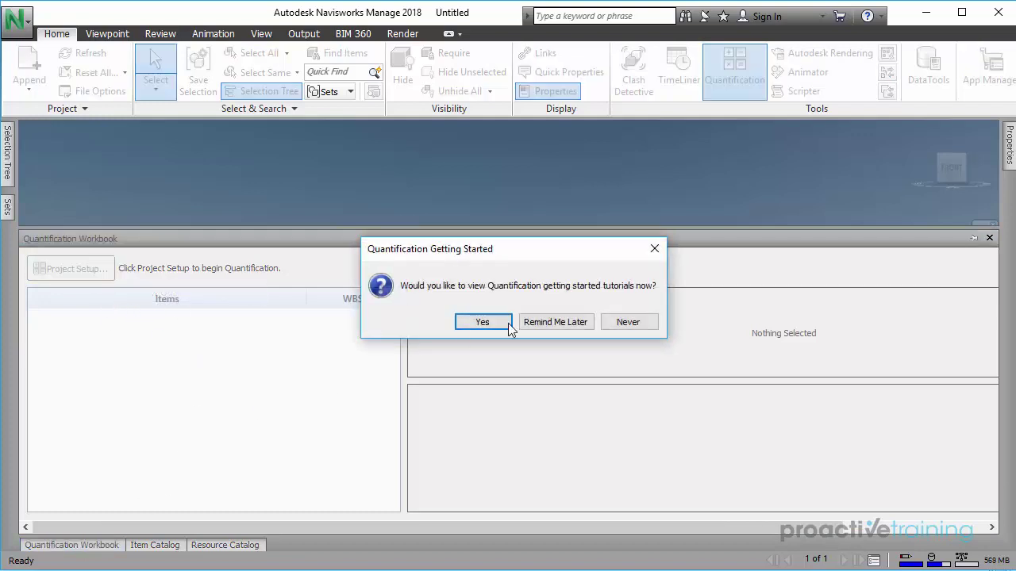
{"action": "left_click", "coordinate": [548, 322]}
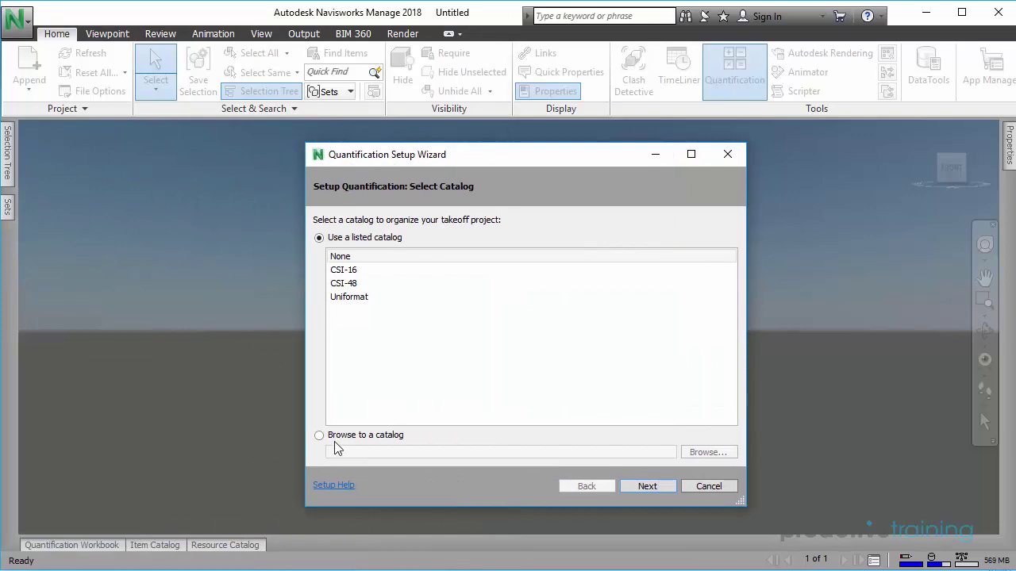
{"action": "left_click", "coordinate": [341, 437]}
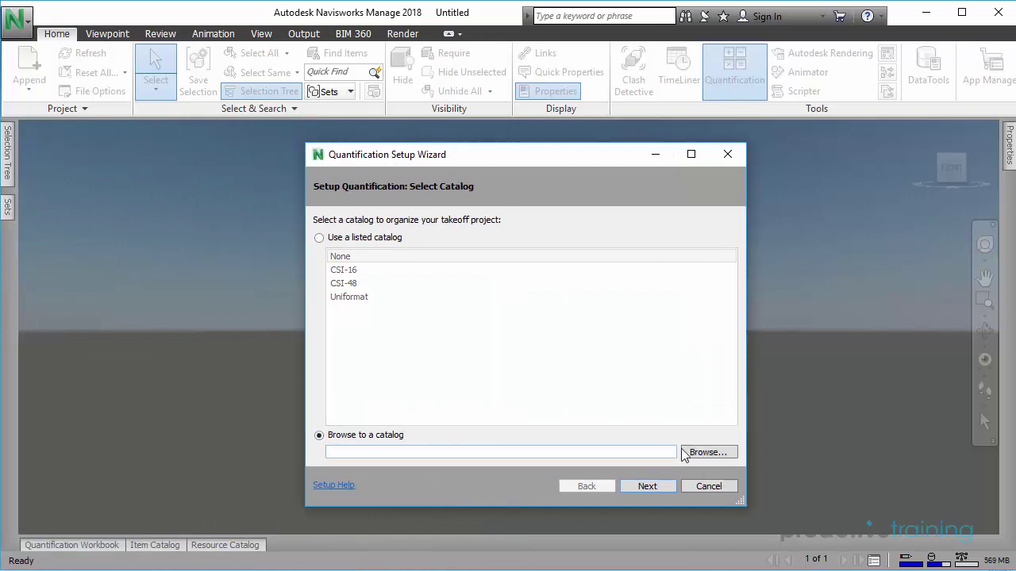
{"action": "left_click", "coordinate": [684, 453]}
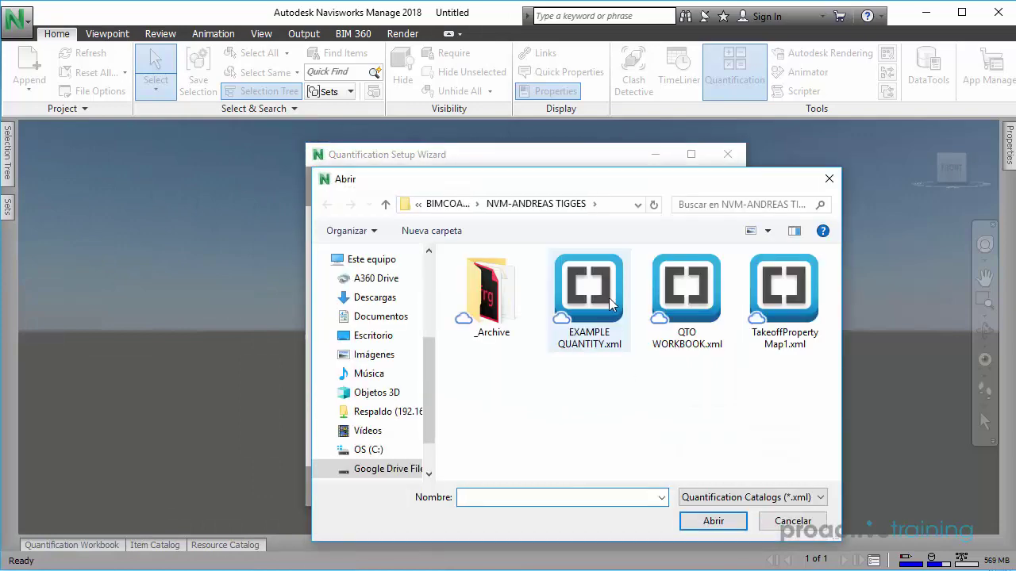
{"action": "left_click", "coordinate": [686, 294]}
{"action": "left_click", "coordinate": [713, 521]}
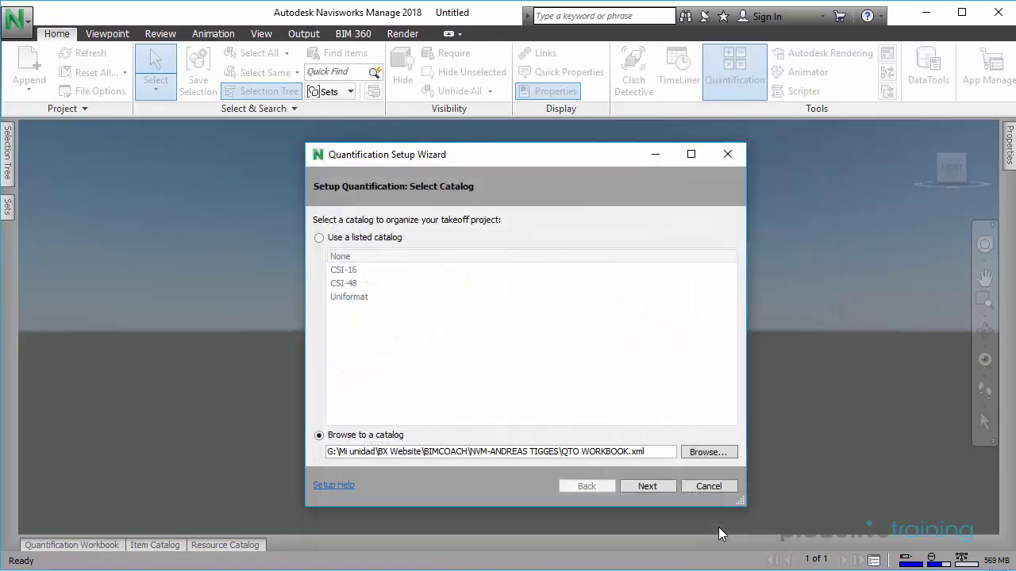
{"action": "left_click", "coordinate": [660, 488]}
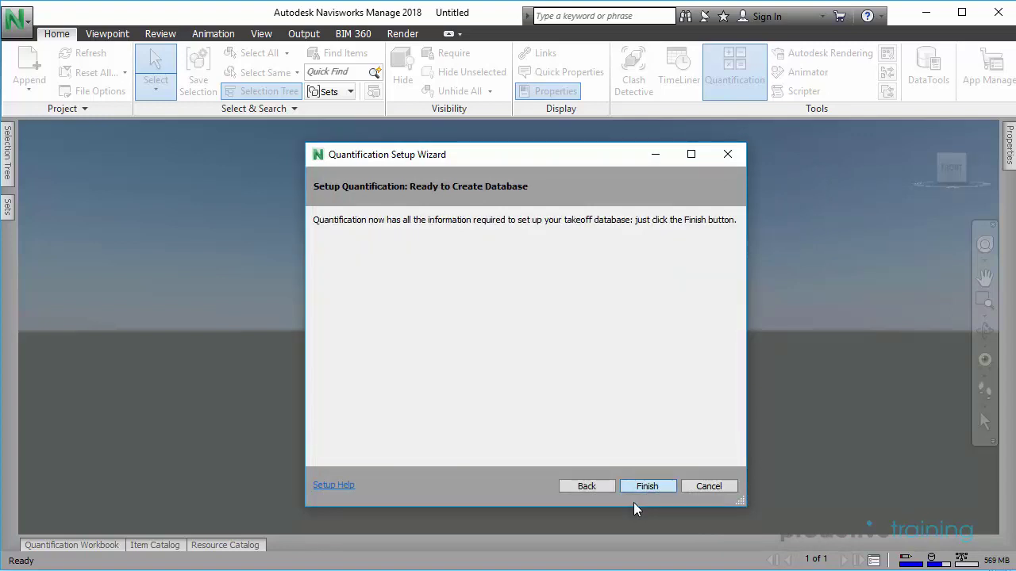
{"action": "left_click", "coordinate": [644, 488]}
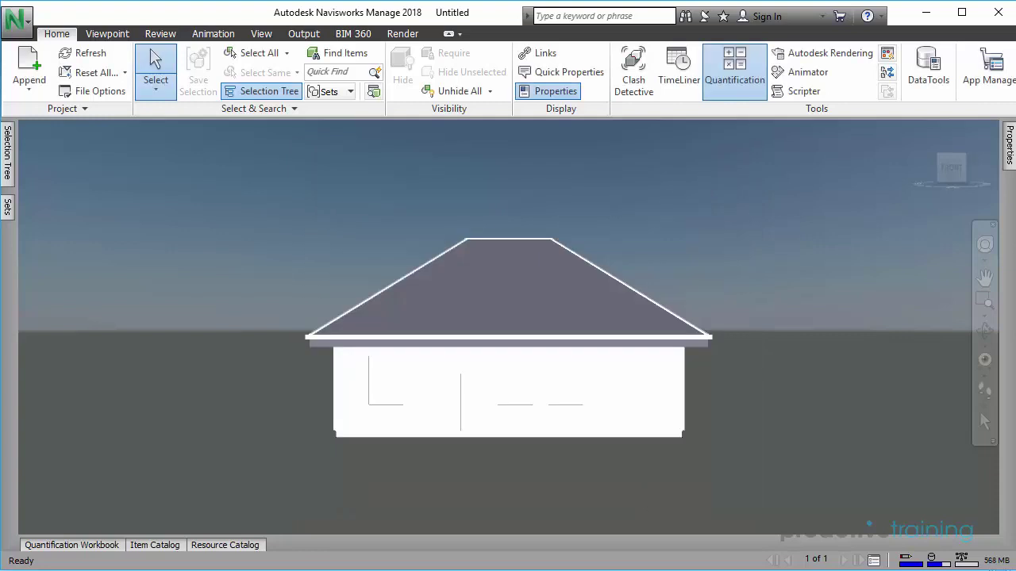
{"action": "left_click", "coordinate": [67, 546]}
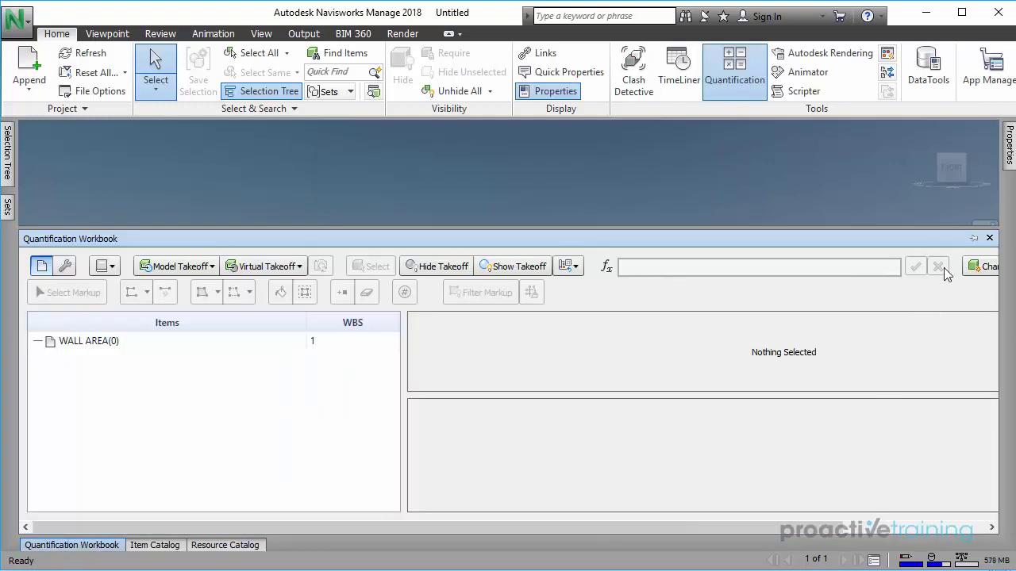
{"action": "left_click", "coordinate": [972, 233]}
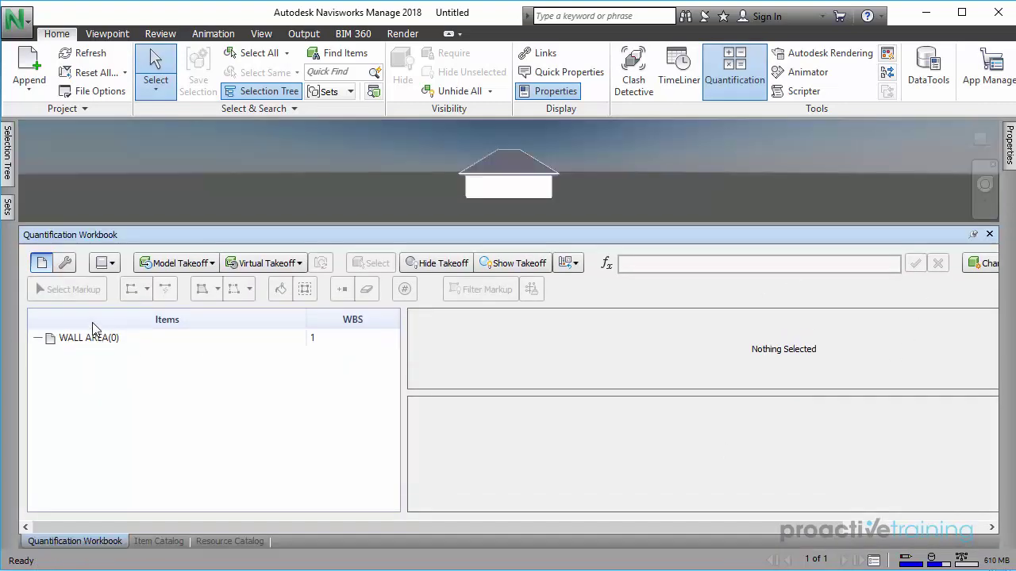
Select the walls with the EXAMPLE QUANTITY search set and hide all unselected model elements.
{"action": "left_click", "coordinate": [10, 205]}
{"action": "left_click", "coordinate": [64, 186]}
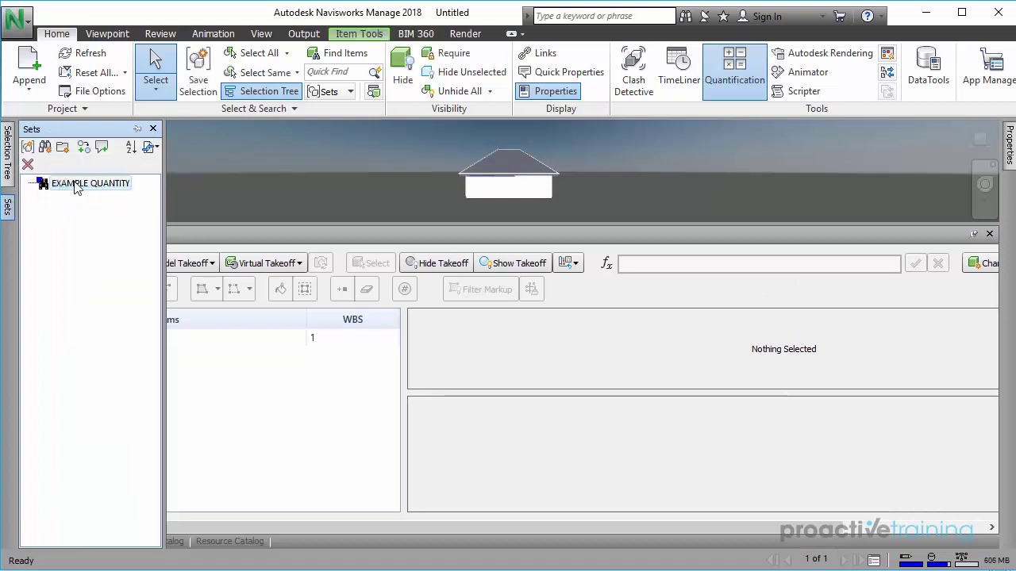
{"action": "left_click", "coordinate": [491, 80]}
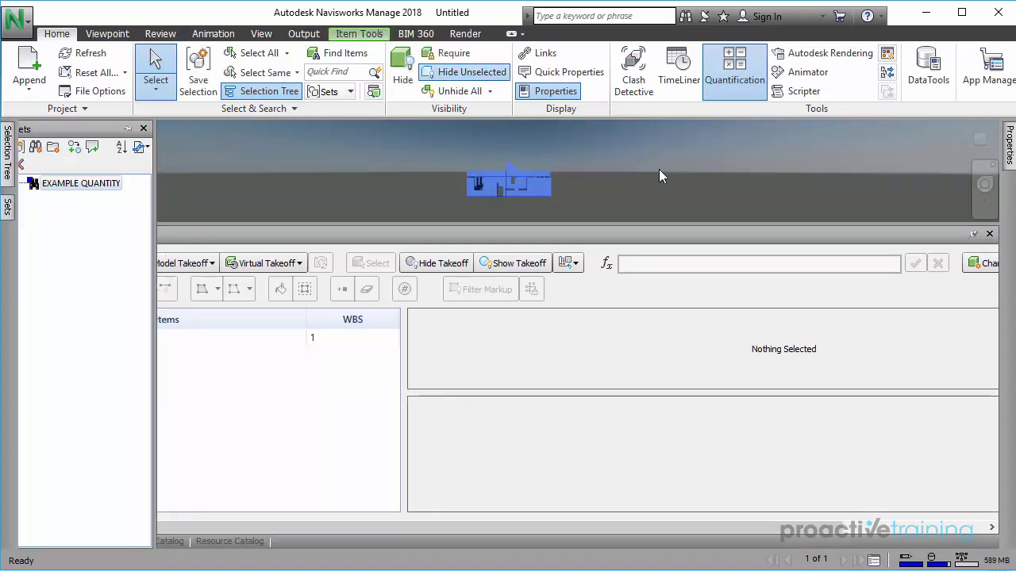
{"action": "mouse_move", "coordinate": [661, 170]}
{"action": "middle_mouse_down", "text": "shift"}
{"action": "mouse_move", "coordinate": [611, 179]}
{"action": "mouse_move", "coordinate": [476, 159]}
{"action": "mouse_move", "coordinate": [426, 188]}
{"action": "mouse_move", "coordinate": [327, 178]}
{"action": "mouse_move", "coordinate": [367, 173]}
{"action": "middle_mouse_up", "text": "shift"}
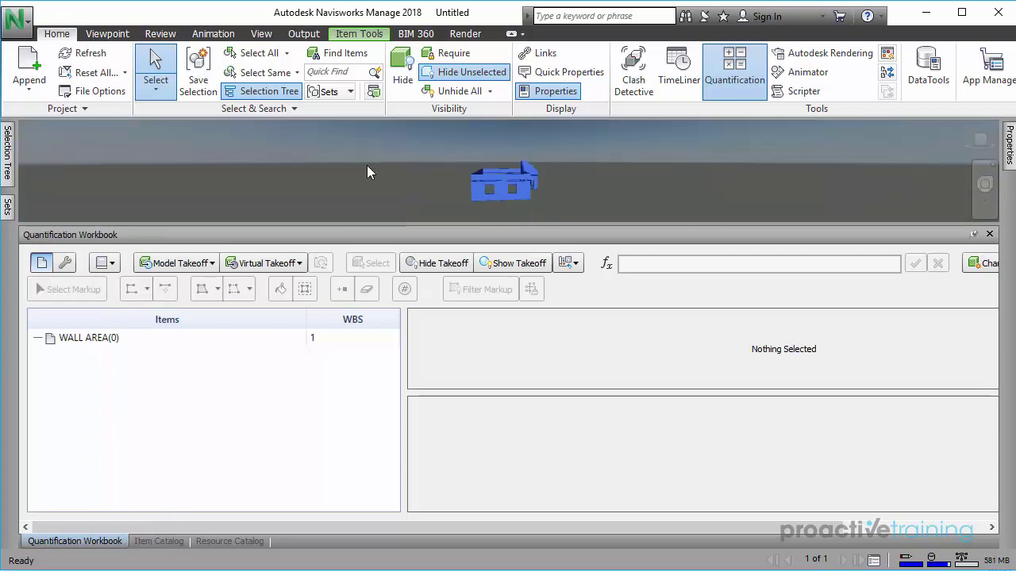
Take off the selected walls to the WALL AREA item in the Quantification Workbook.
{"action": "left_click", "coordinate": [9, 207]}
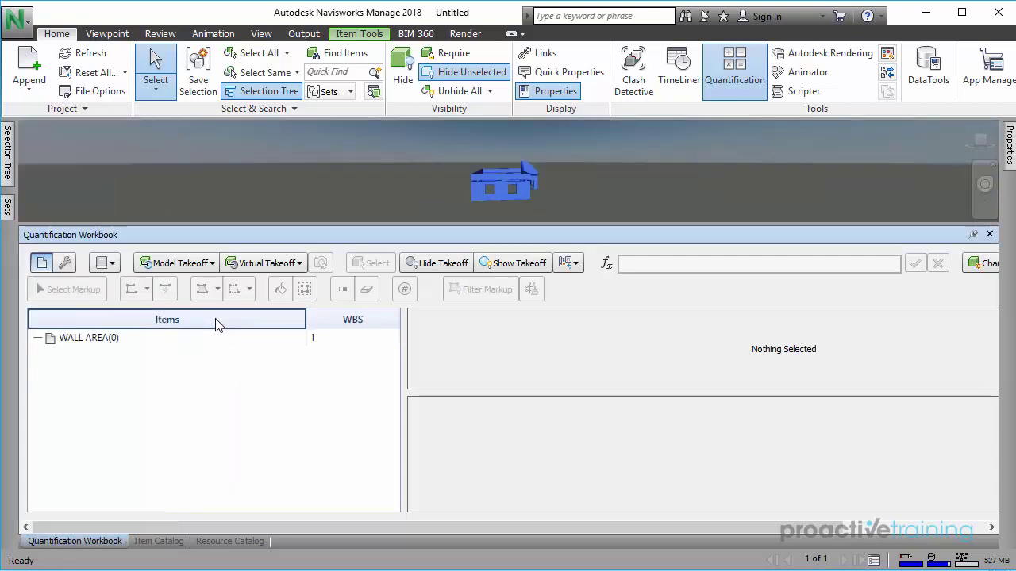
{"action": "left_click", "coordinate": [130, 344]}
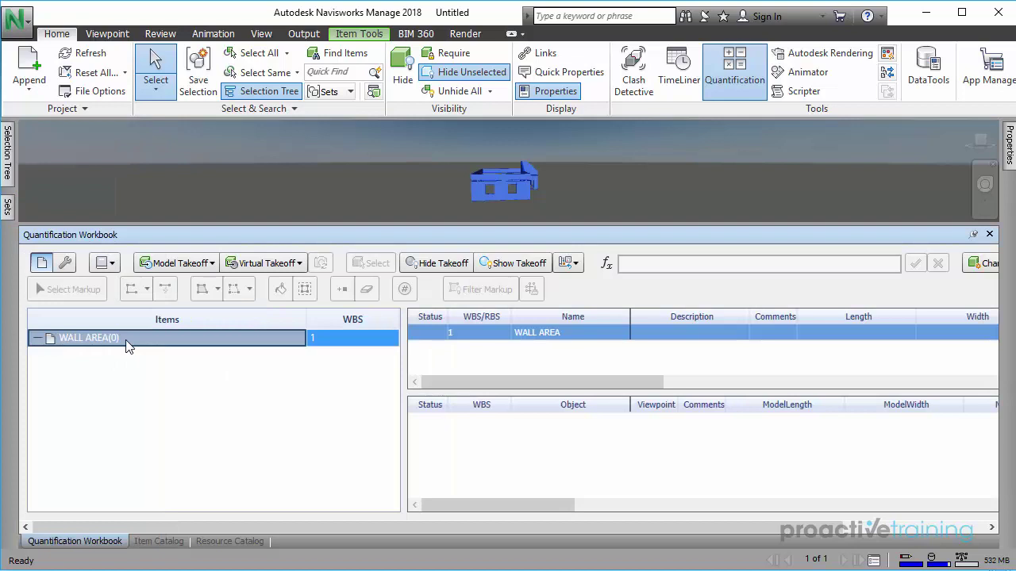
{"action": "left_click", "coordinate": [173, 264]}
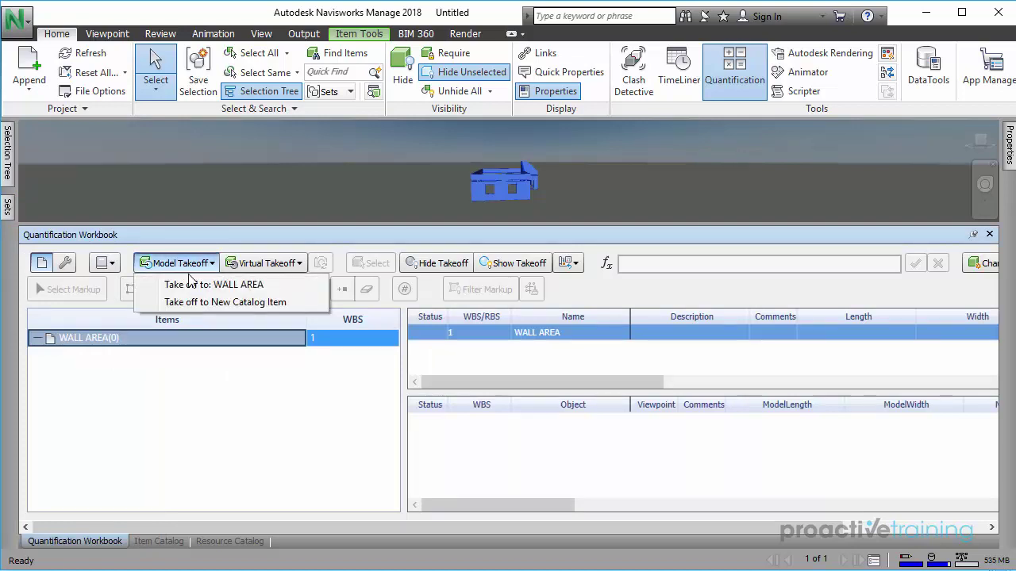
{"action": "left_click", "coordinate": [193, 285]}
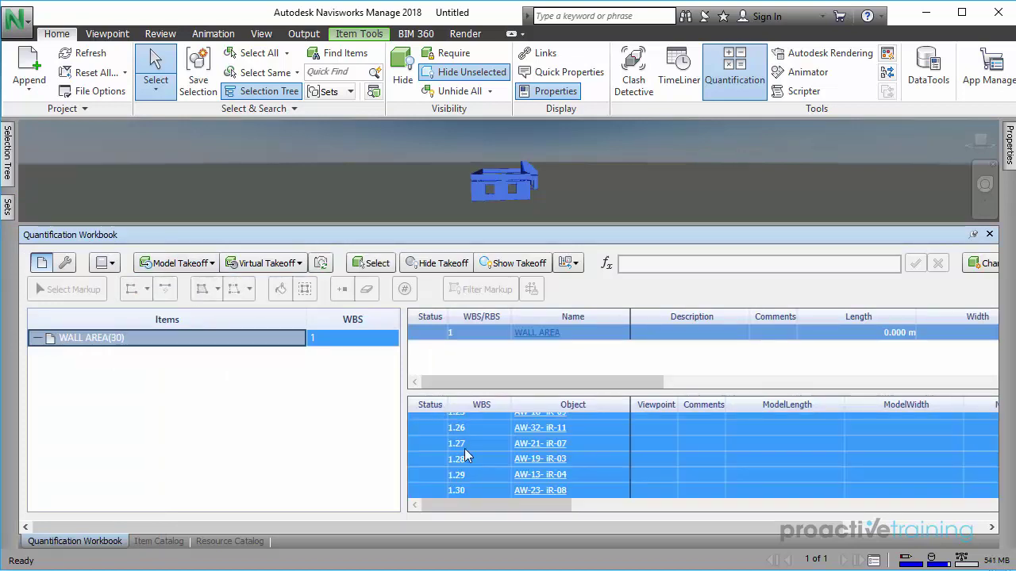
Examine the ModelArea, Area and PrimaryQuantity values of the individual walls and the total for the WALL AREA item.
{"action": "left_click_drag", "start_coordinate": [493, 504], "coordinate": [738, 513]}
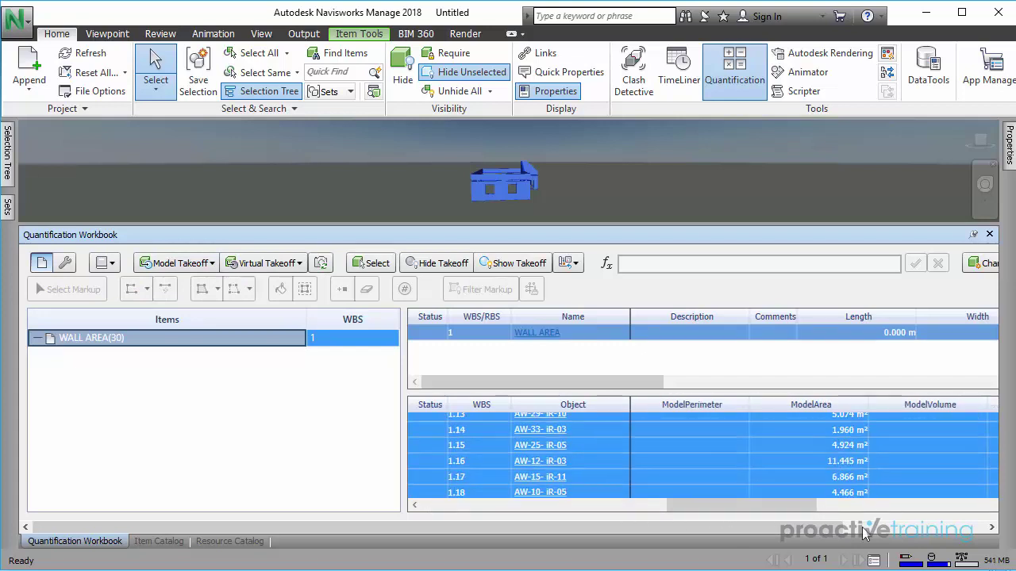
{"action": "left_click_drag", "start_coordinate": [839, 530], "coordinate": [895, 518]}
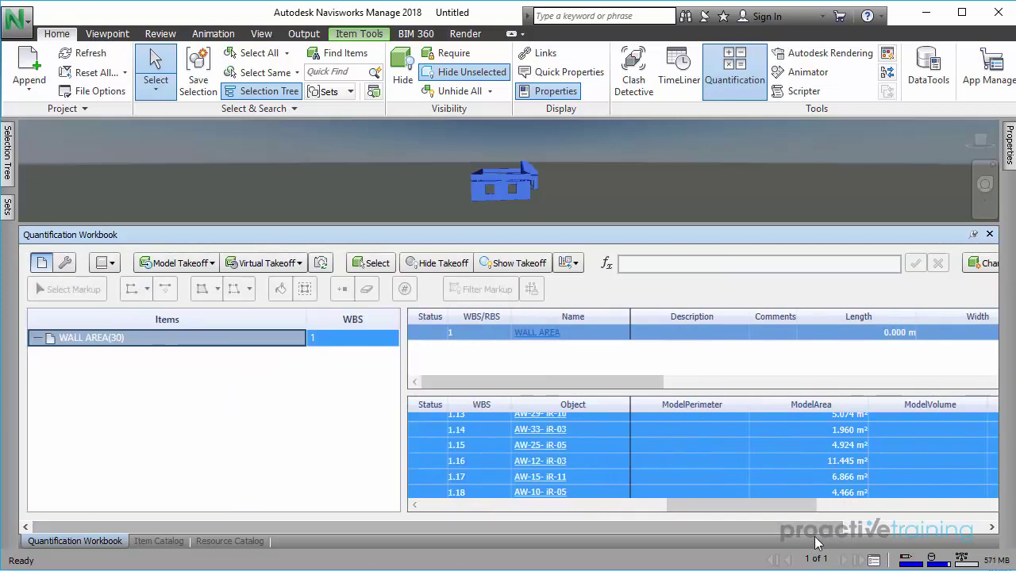
{"action": "left_click_drag", "start_coordinate": [786, 528], "coordinate": [925, 528]}
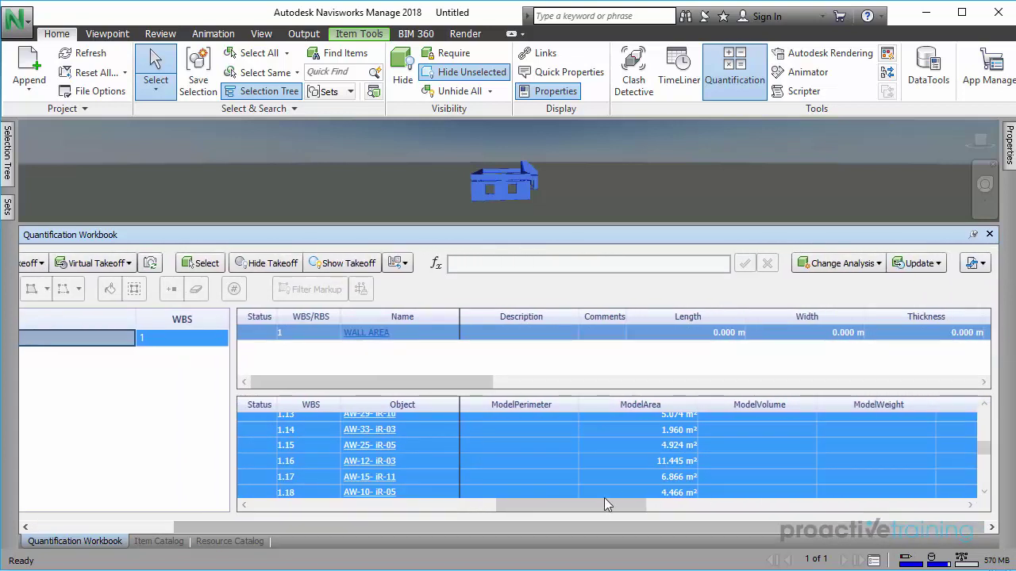
{"action": "left_click_drag", "start_coordinate": [605, 505], "coordinate": [907, 511]}
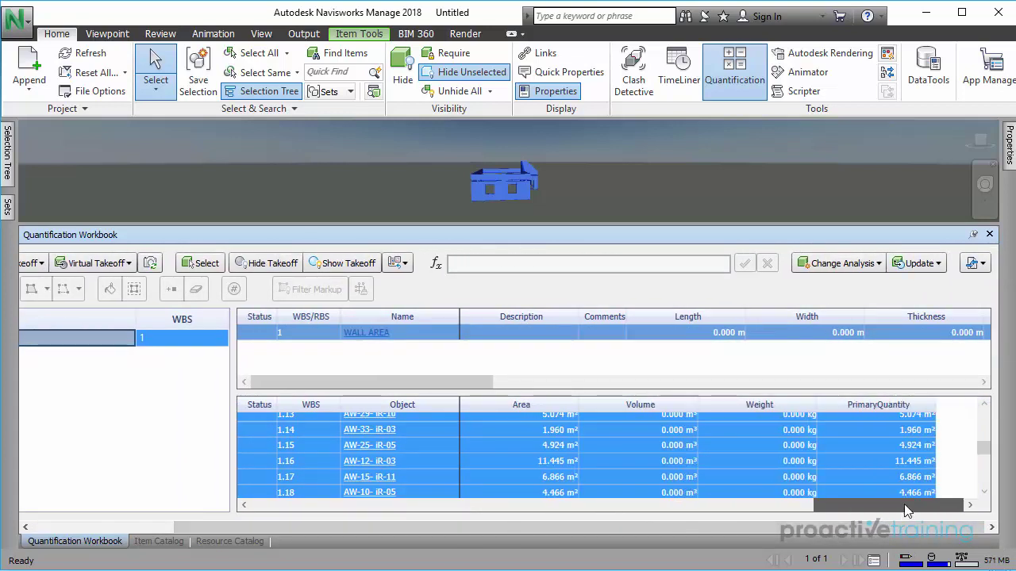
{"action": "scroll", "coordinate": [925, 481], "scroll_direction": "up", "scroll_amount": 4}
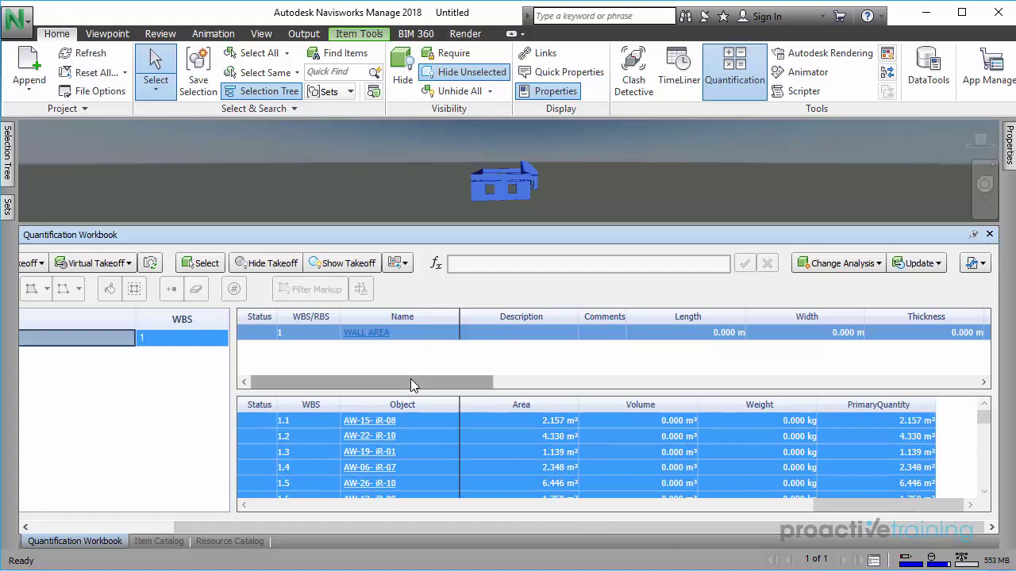
{"action": "left_click_drag", "start_coordinate": [410, 378], "coordinate": [850, 382]}
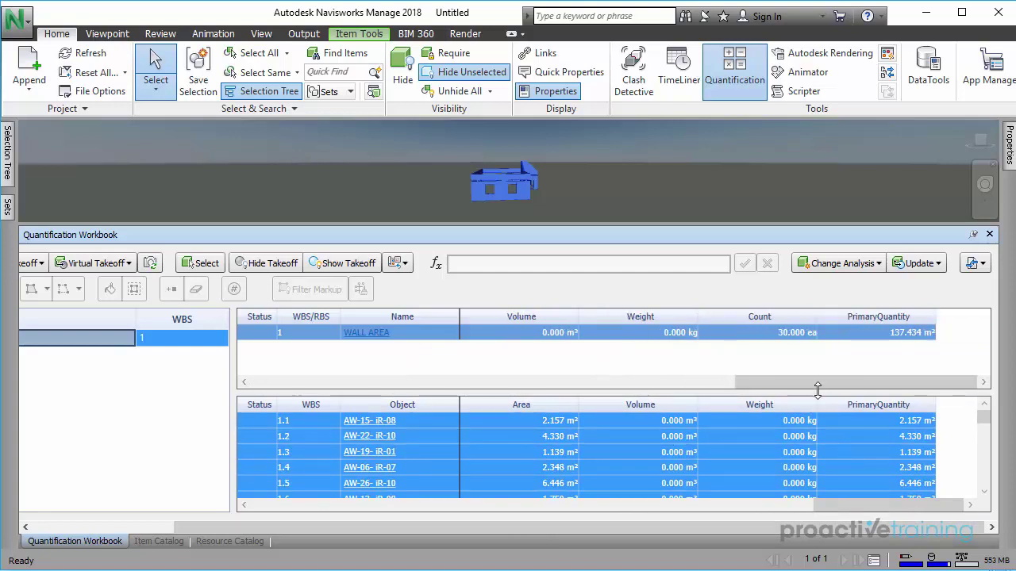
{"action": "left_click", "coordinate": [719, 381]}
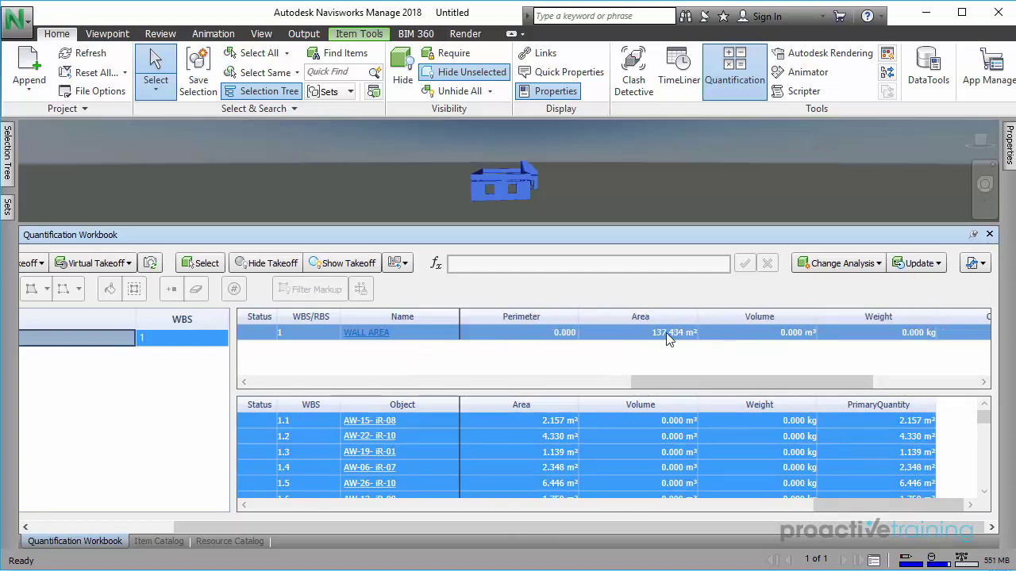